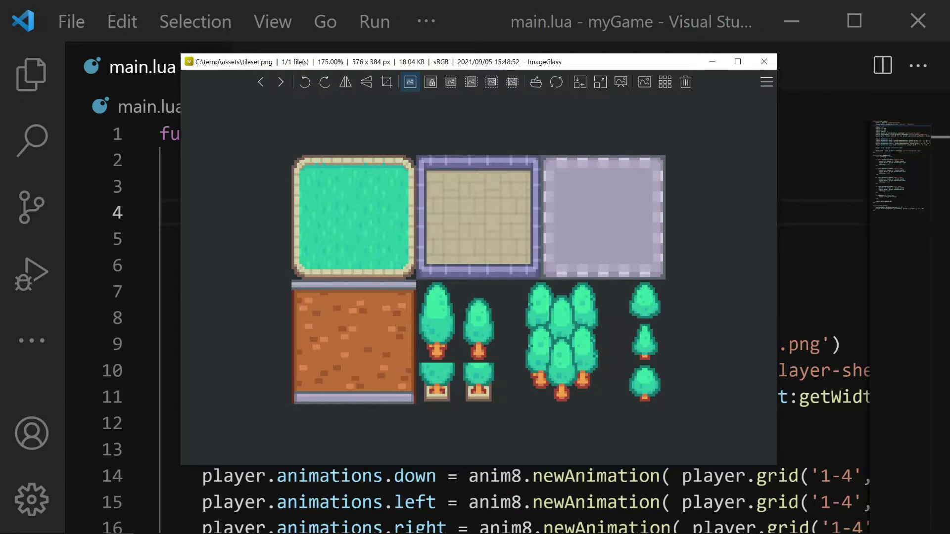
Step: Close the tileset preview and create a new folder named maps inside myGame
key("Escape")
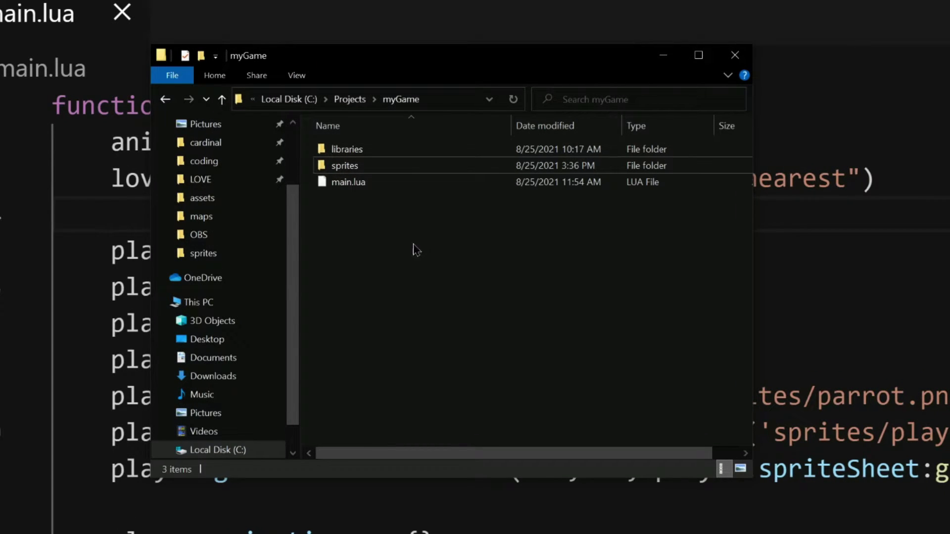
right_click(349, 204)
mouse_move(477, 473)
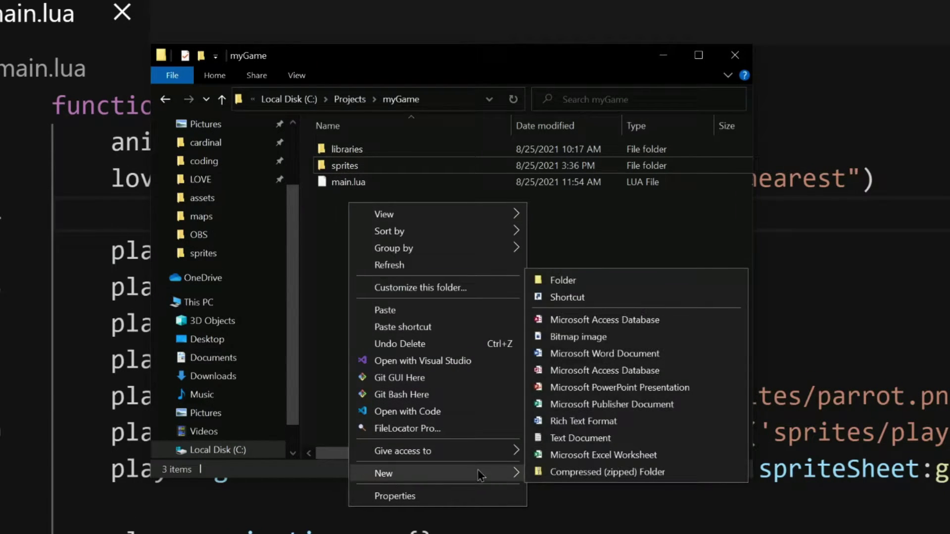
left_click(531, 282)
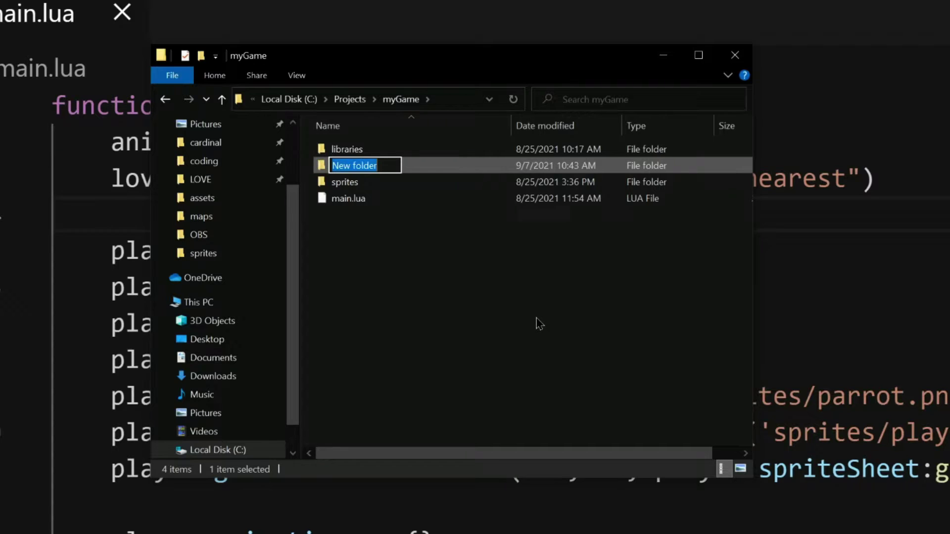
type("maps")
key("Return")
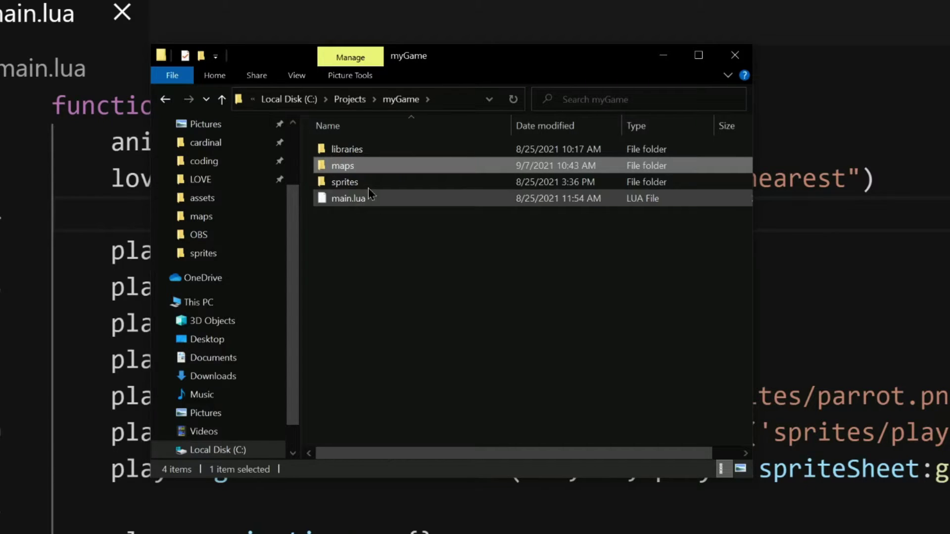
Step: Paste tileset.png into the maps folder, then return to the myGame folder
double_click(371, 168)
key("ctrl+v")
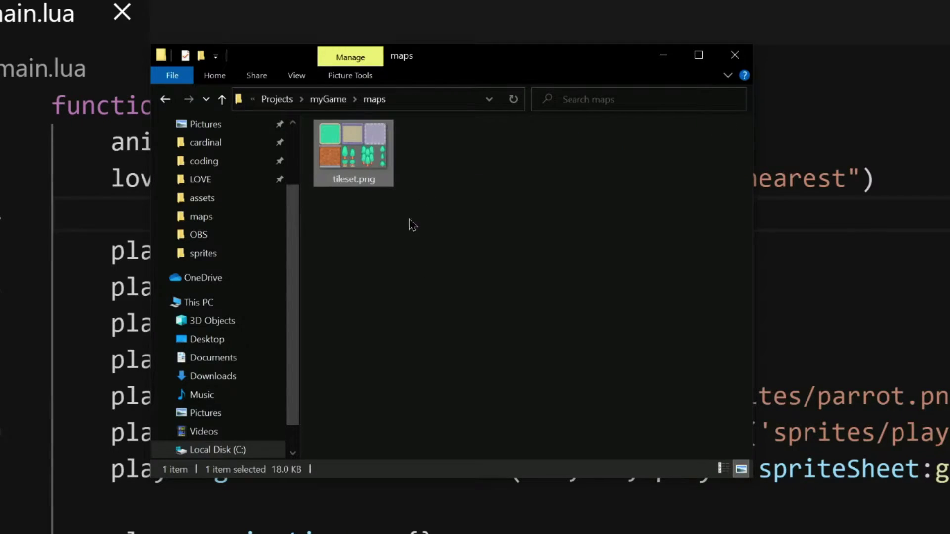
left_click(394, 254)
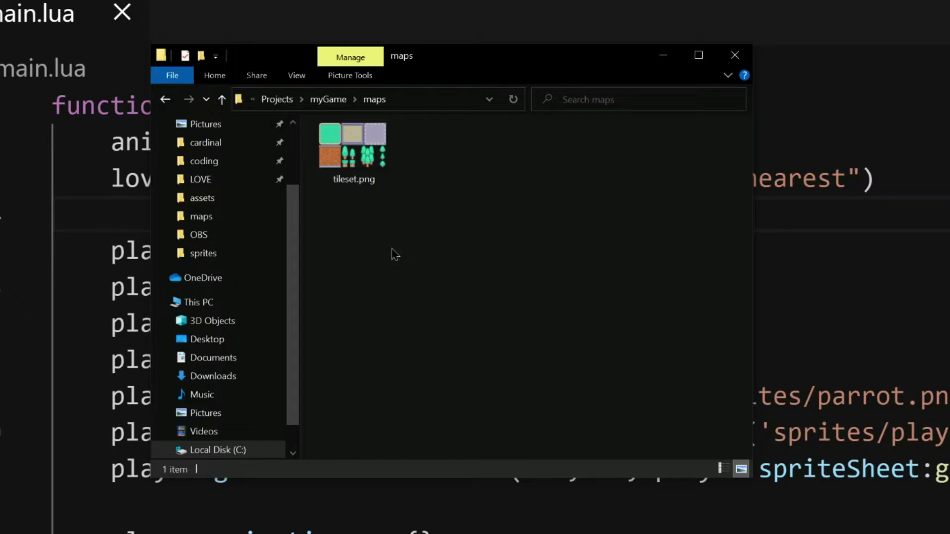
left_click(328, 99)
left_click(358, 244)
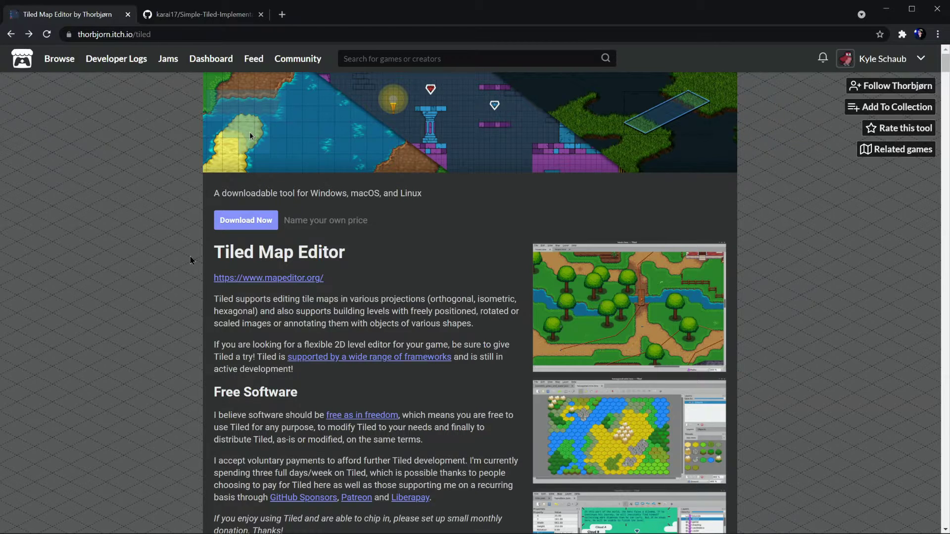
Step: Skip the 'Name your own price' payment and reach the Tiled 1.7.2 downloads list
left_click_drag(284, 221, 382, 221)
left_click(381, 221)
left_click(263, 228)
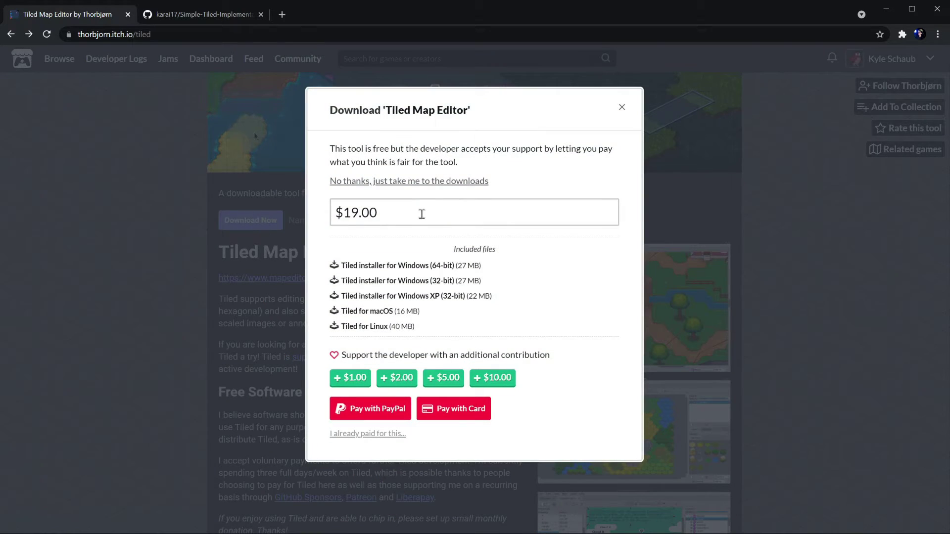
left_click(414, 180)
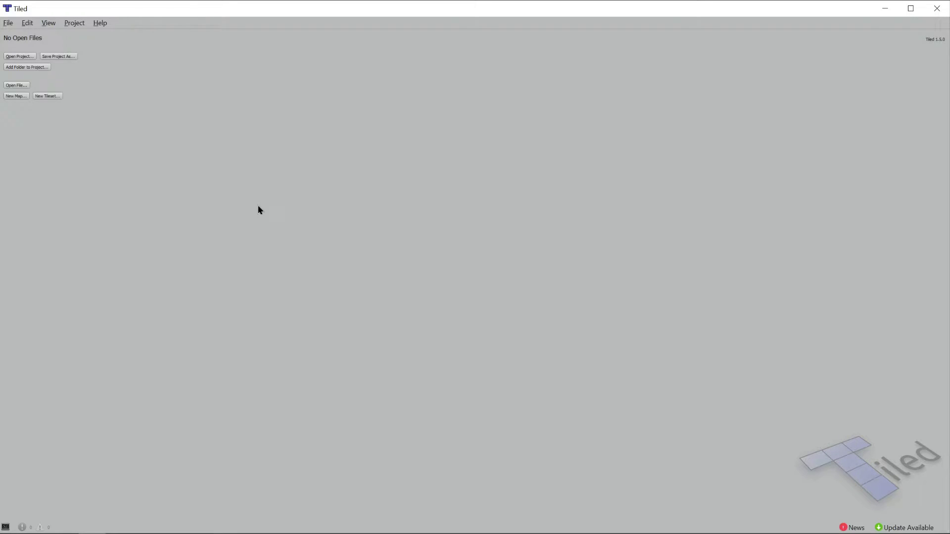
Step: Start a new orthogonal CSV map of 30×30 tiles at 64×64 px
left_click(8, 23)
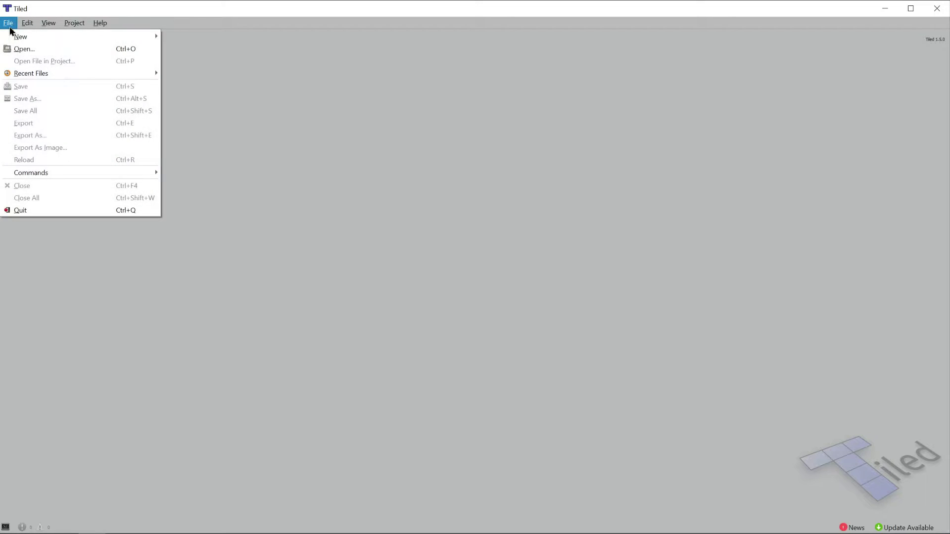
mouse_move(89, 37)
left_click(187, 36)
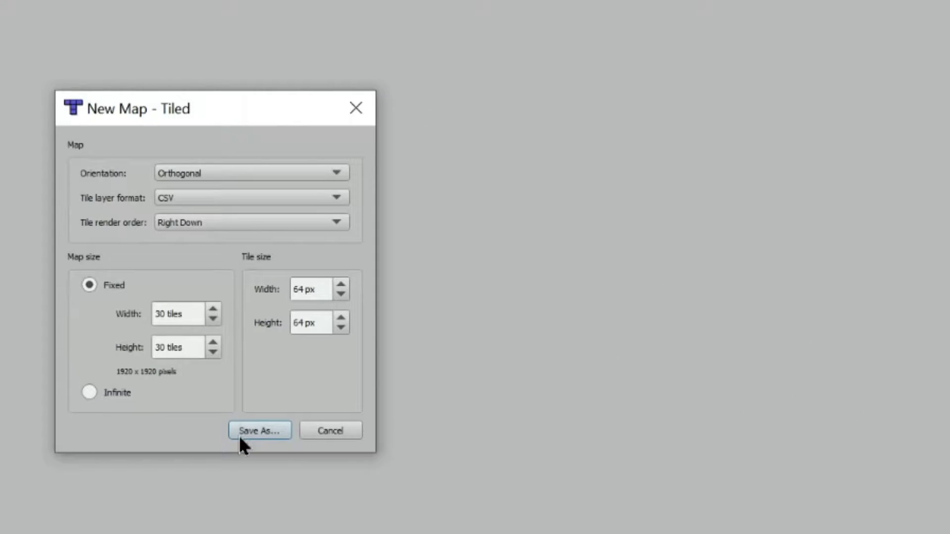
Step: Save the new map as testMap.tmx in myGame's maps folder
left_click(239, 436)
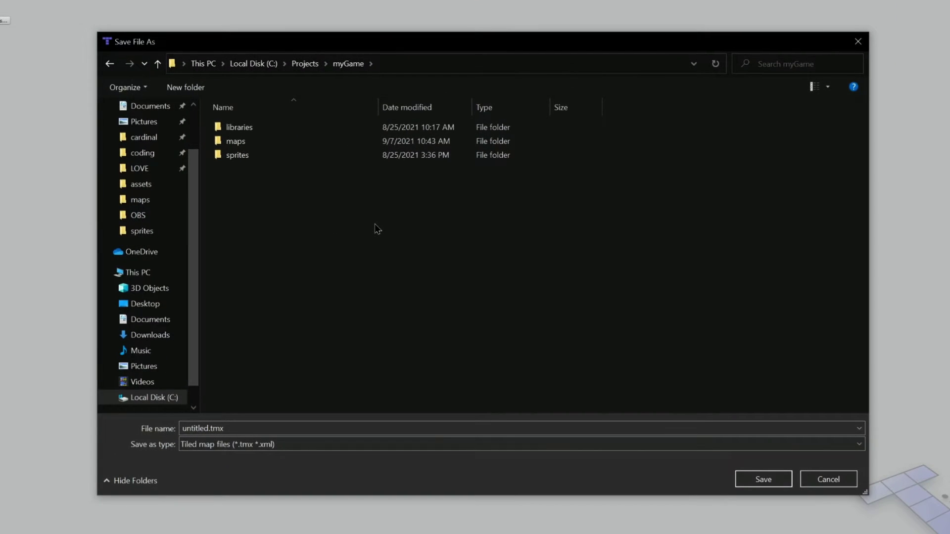
double_click(258, 142)
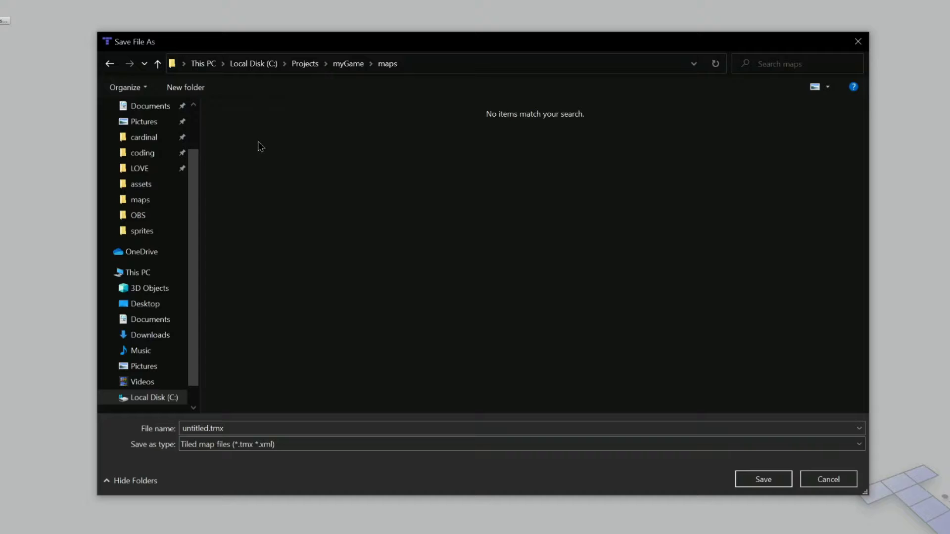
double_click(213, 429)
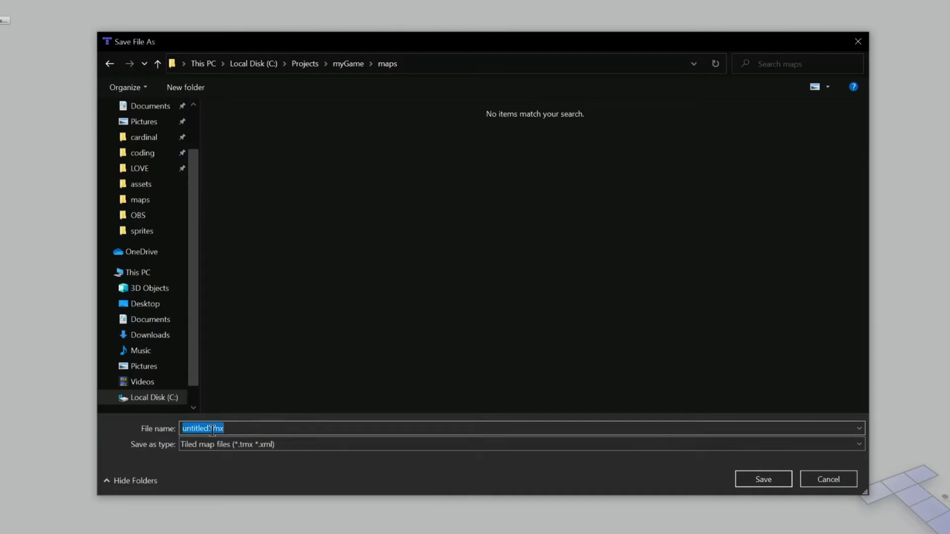
key("Home")
key("shift+Right")
key("shift+Right")
key("shift+Right")
key("shift+Right")
key("shift+Right")
key("shift+Right")
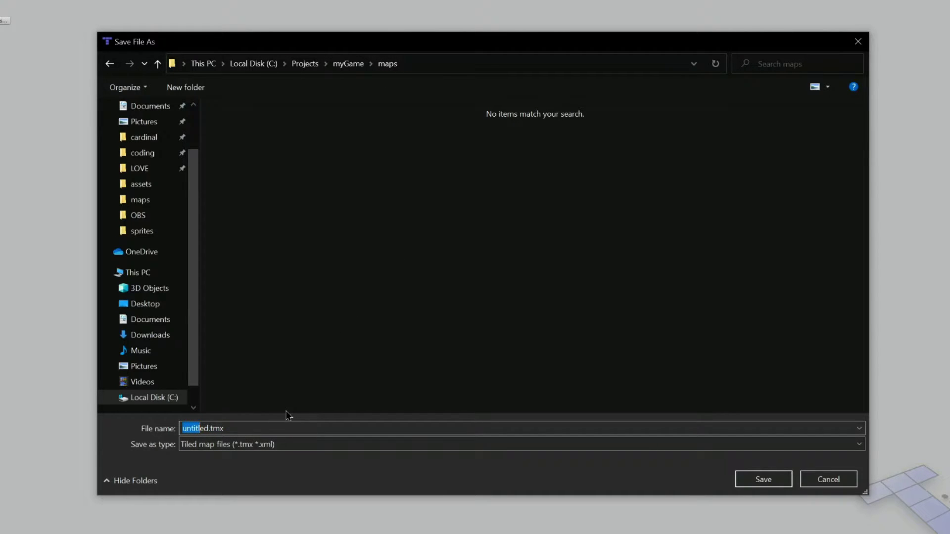
key("shift+Right")
key("shift+Right")
type("testMap")
left_click(773, 479)
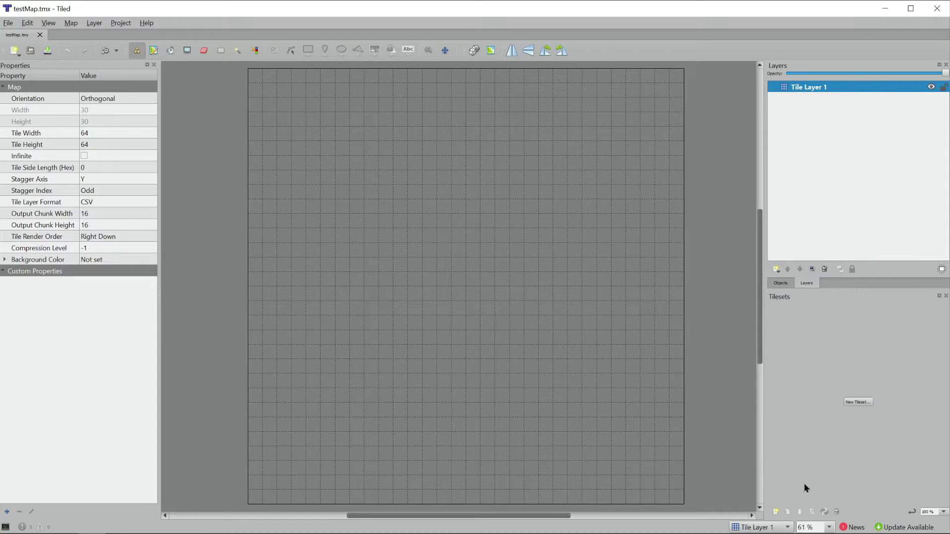
Step: Create the embedded tileset test-tiles from maps/tileset.png with 64 px tiles
left_click(776, 512)
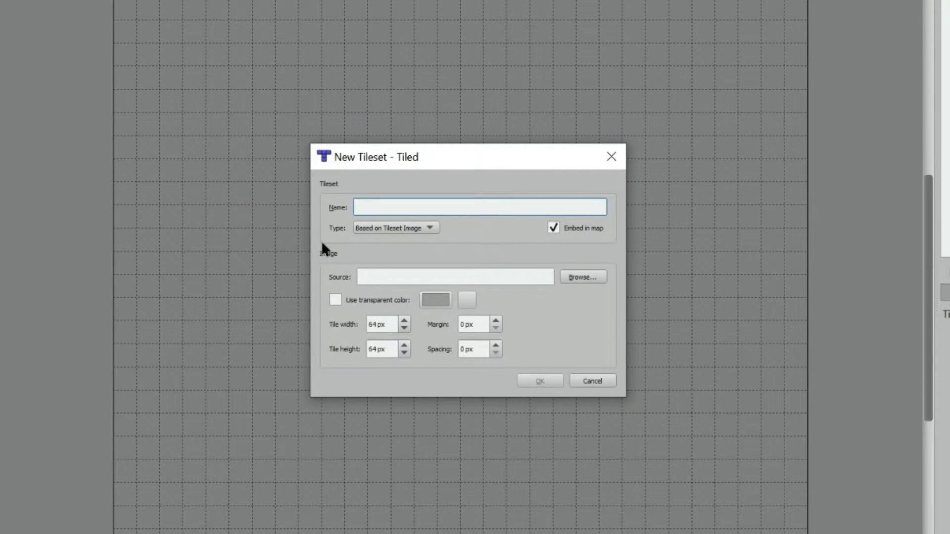
type("test-tiles")
left_click(572, 277)
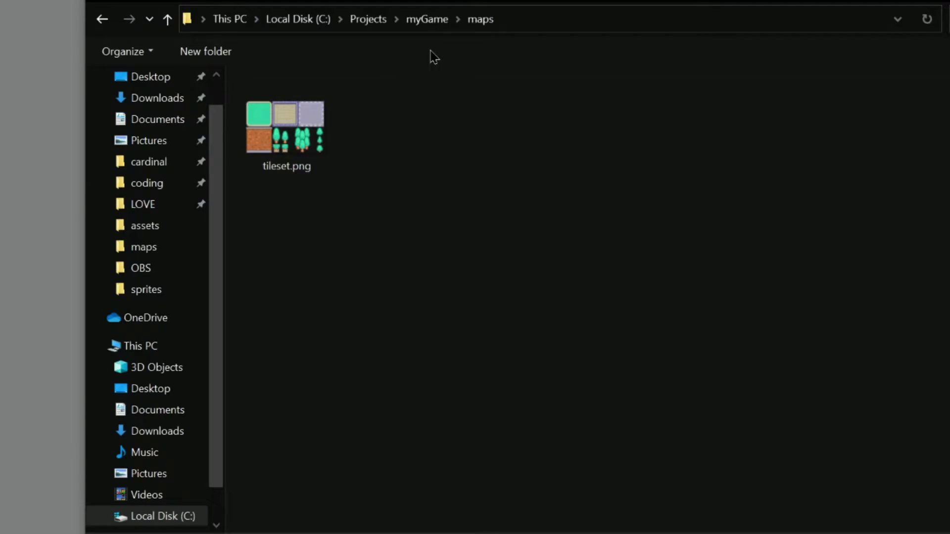
double_click(292, 121)
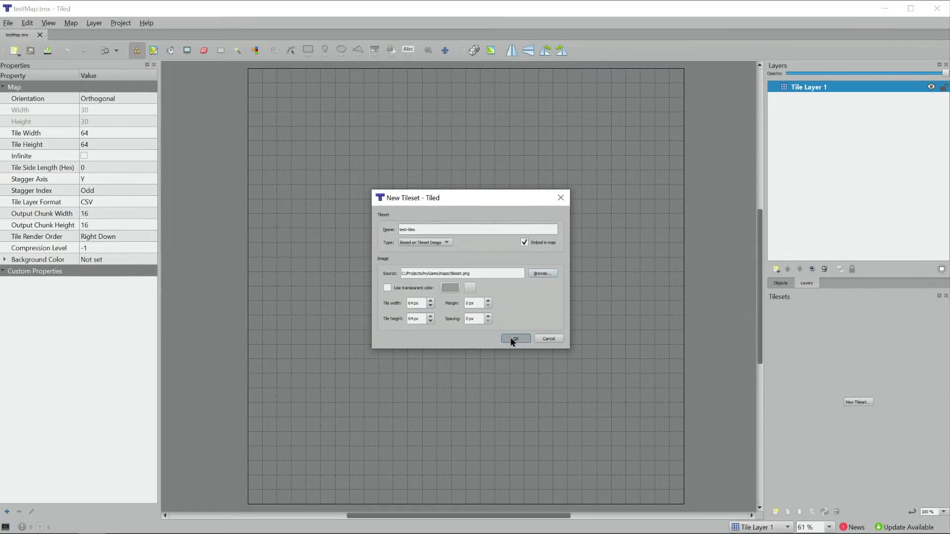
left_click(526, 359)
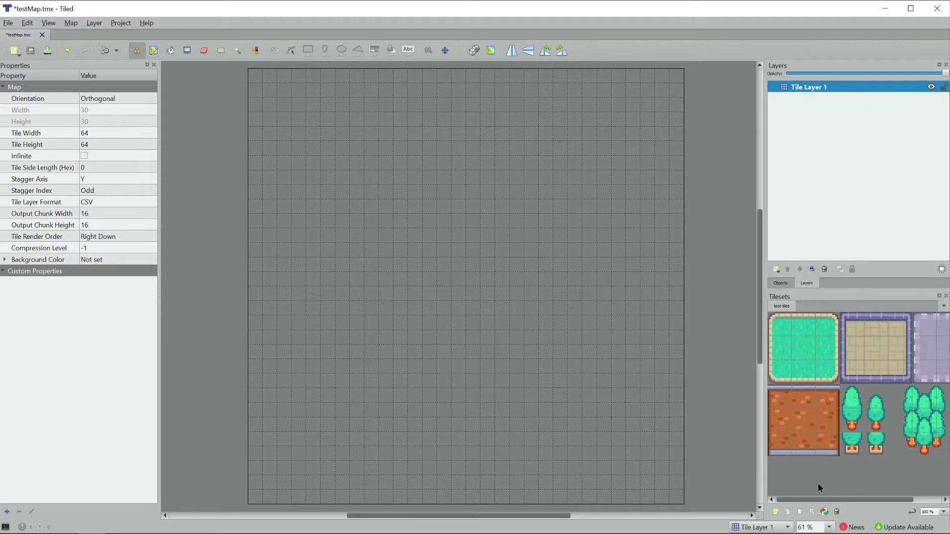
Step: Pick the plain grass tile and paint a small patch of grass
left_click(791, 349)
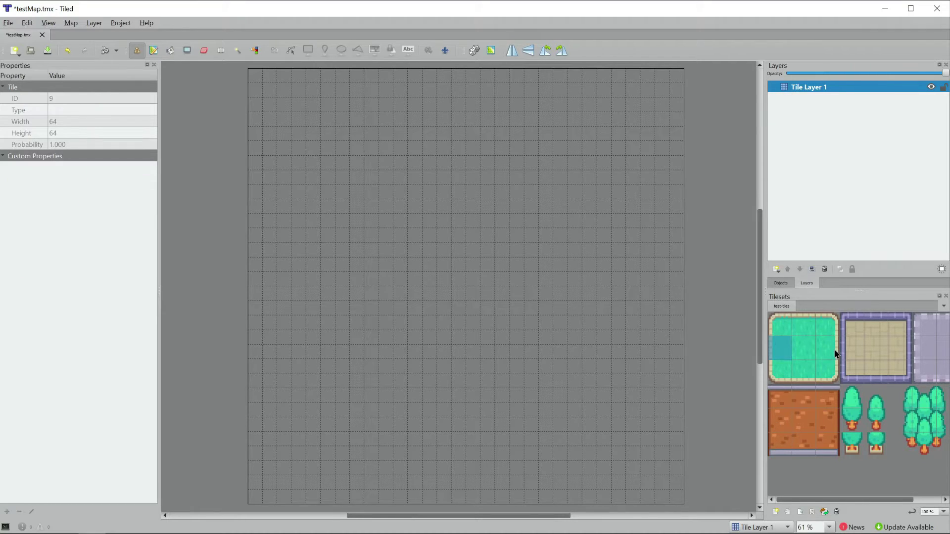
left_click(827, 349)
left_click(783, 397)
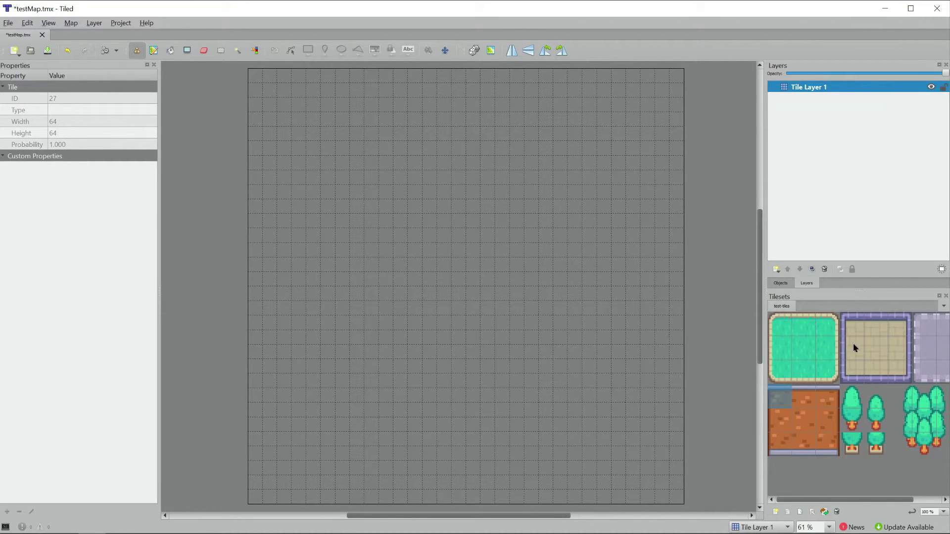
left_click(804, 348)
left_click(342, 134)
mouse_move(367, 149)
left_mouse_down()
mouse_move(426, 117)
mouse_move(366, 173)
mouse_move(410, 110)
left_mouse_up()
Step: Paint a stone column at the top-left, then bucket-fill all empty cells with grass
left_click(883, 348)
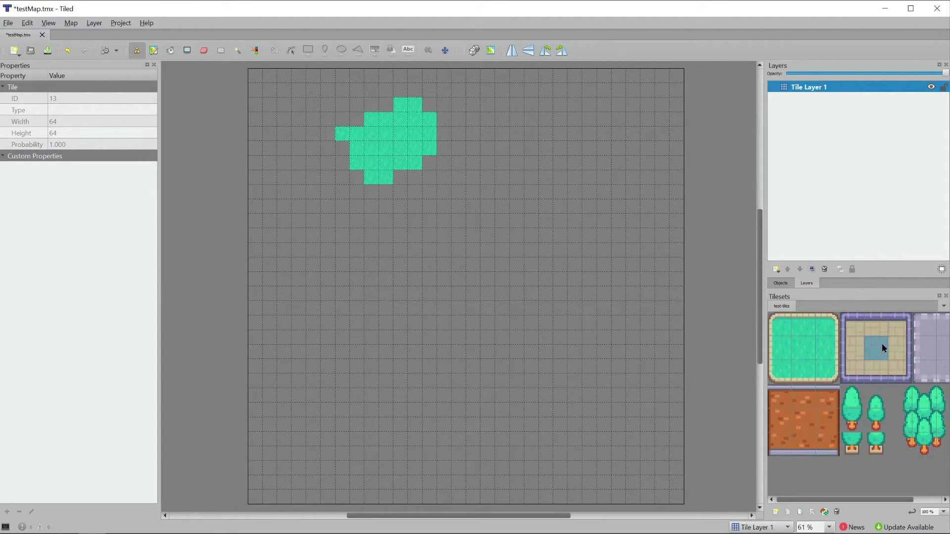
mouse_move(312, 76)
left_mouse_down()
mouse_move(303, 79)
mouse_move(298, 122)
left_mouse_up()
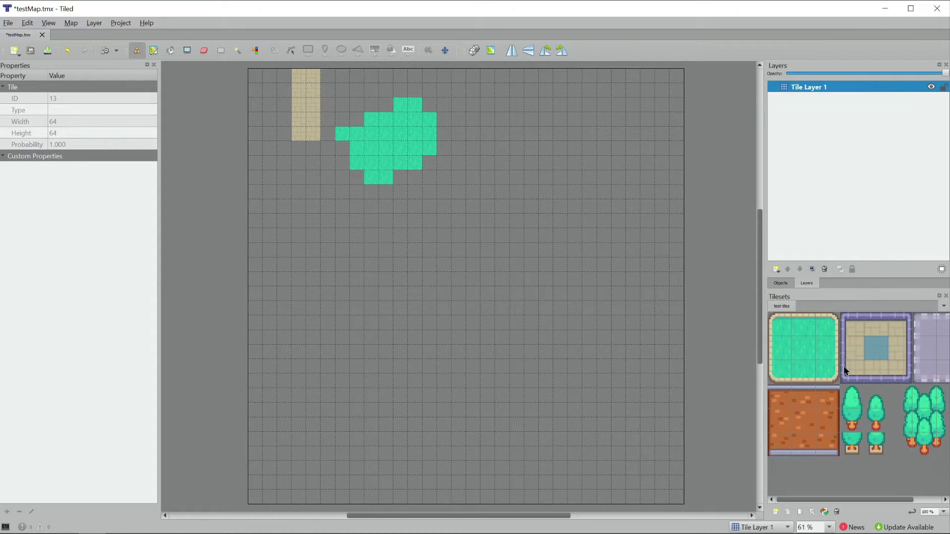
left_click(802, 353)
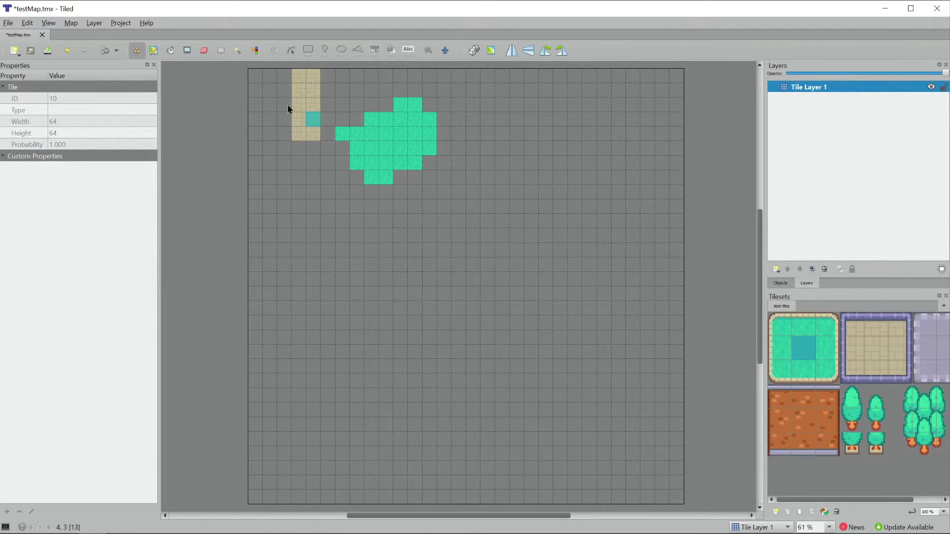
left_click(170, 51)
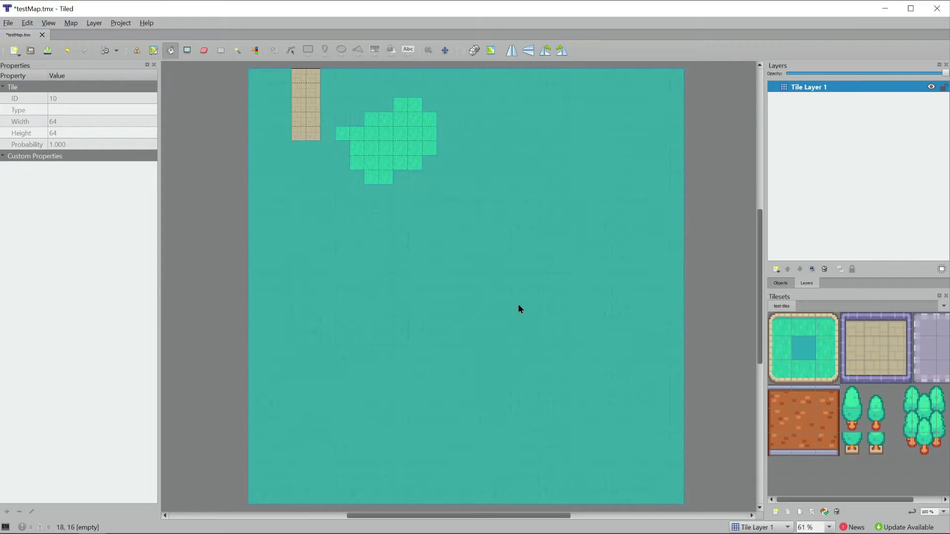
left_click(518, 305)
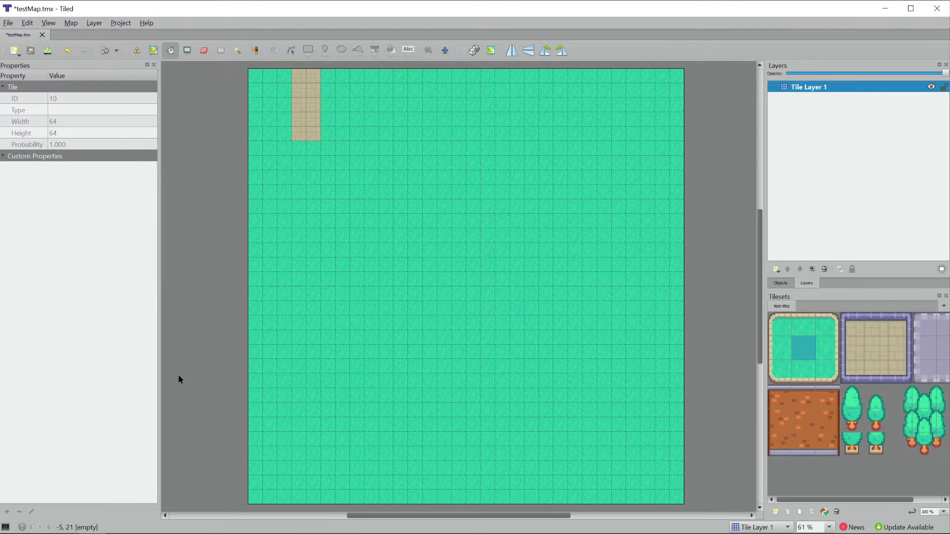
Step: Paint a stone row rightward from the column to form the L-shaped path
left_click(874, 348)
left_click(136, 50)
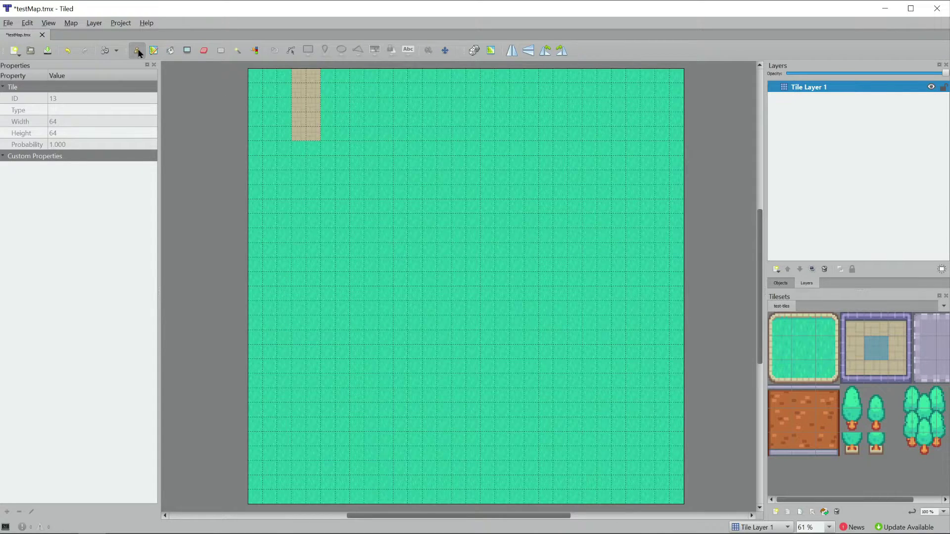
left_click_drag(325, 122, 381, 123)
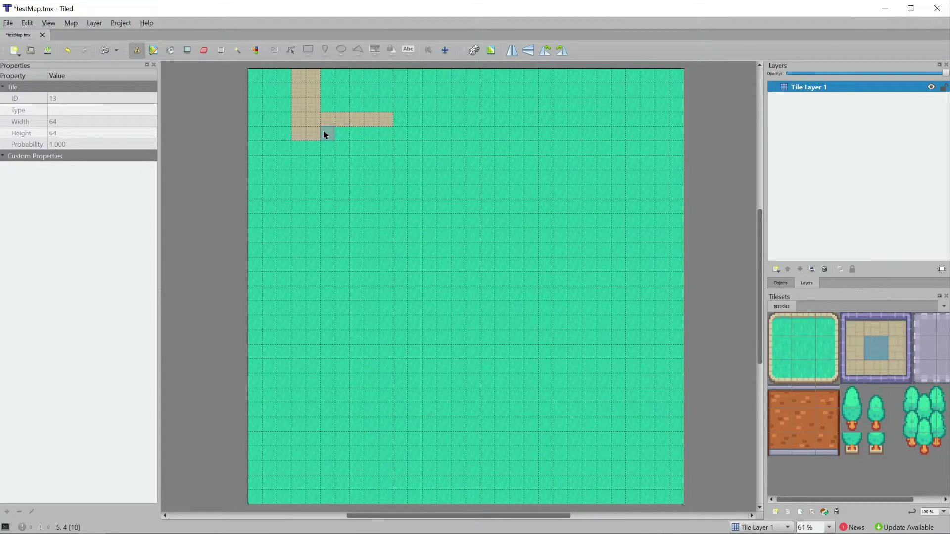
left_click_drag(325, 134, 397, 127)
left_click(422, 126)
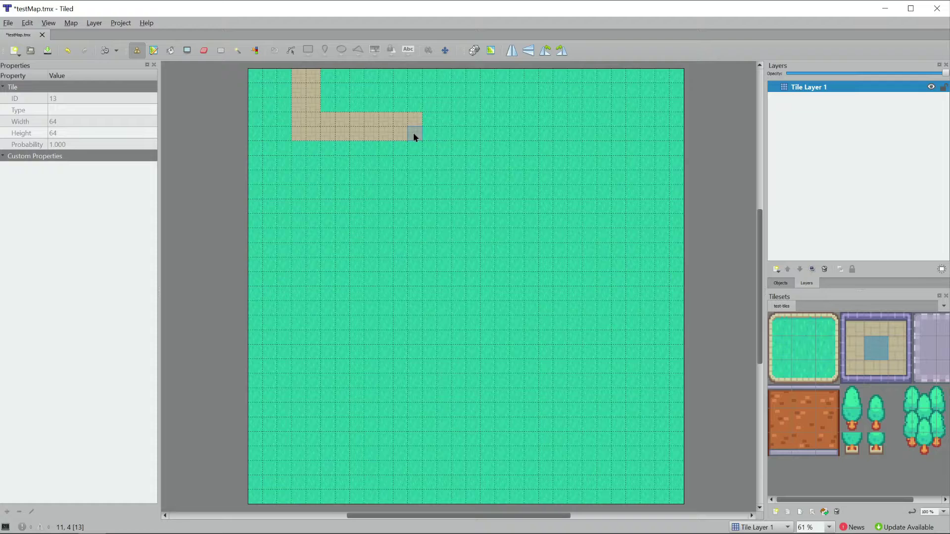
Step: Stamp a tree-stump tile on the grass above the stone path and zoom in on it
key("ctrl+z")
left_click(859, 445)
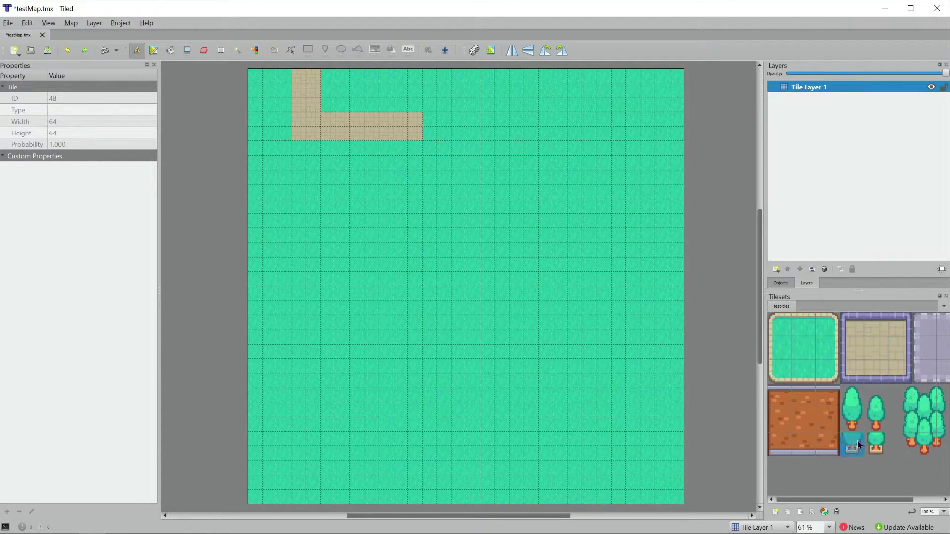
left_click(343, 102)
scroll(328, 102, "up", 5, "ctrl")
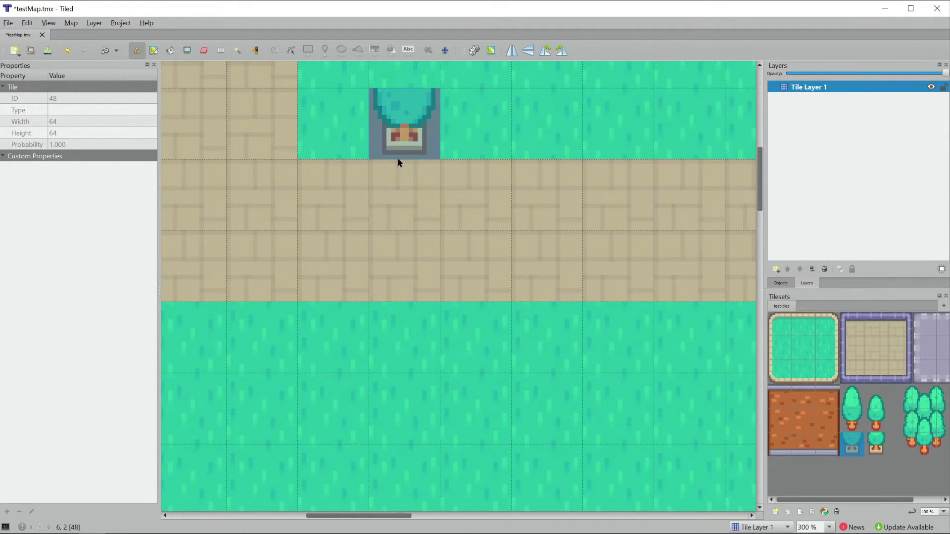
middle_click_drag(397, 159, 435, 263)
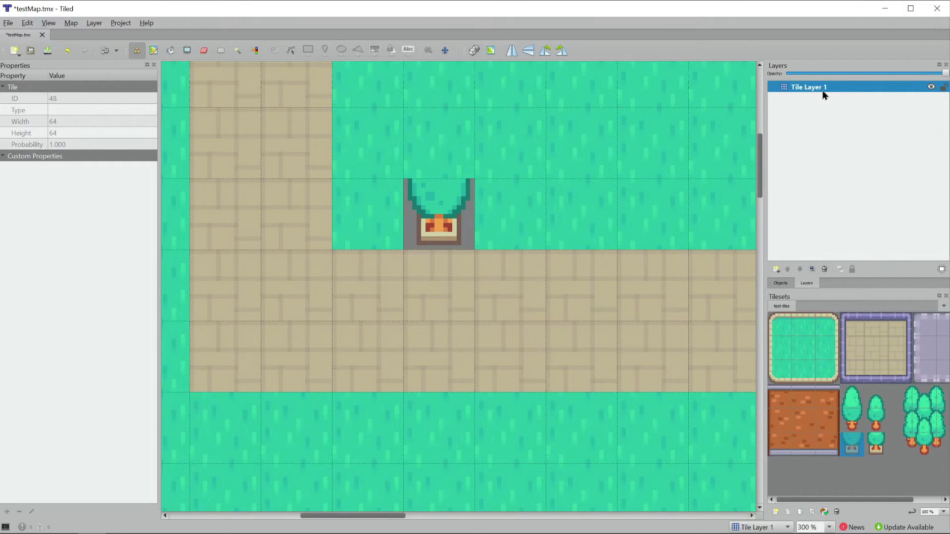
Step: Add a new tile layer named Trees above the base layer
left_click(776, 270)
left_click(798, 283)
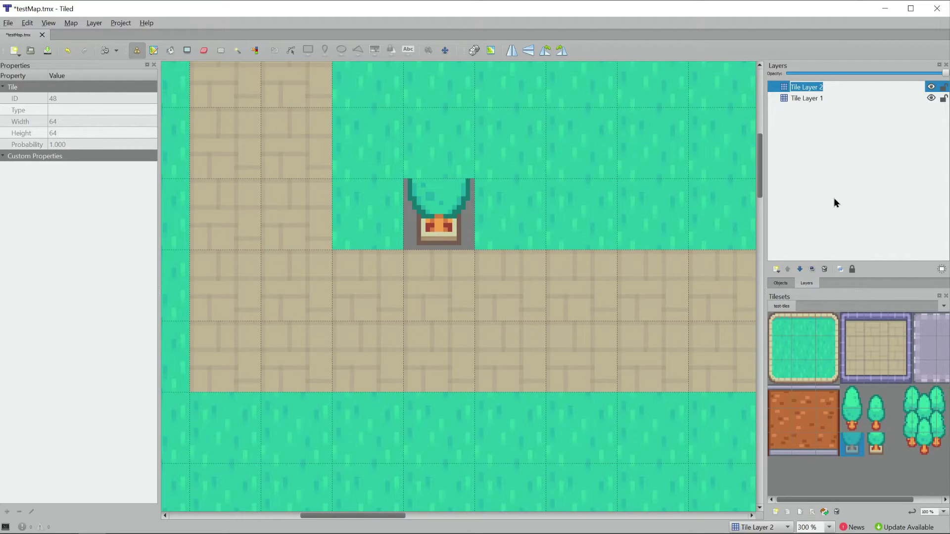
type("Trees")
key("Return")
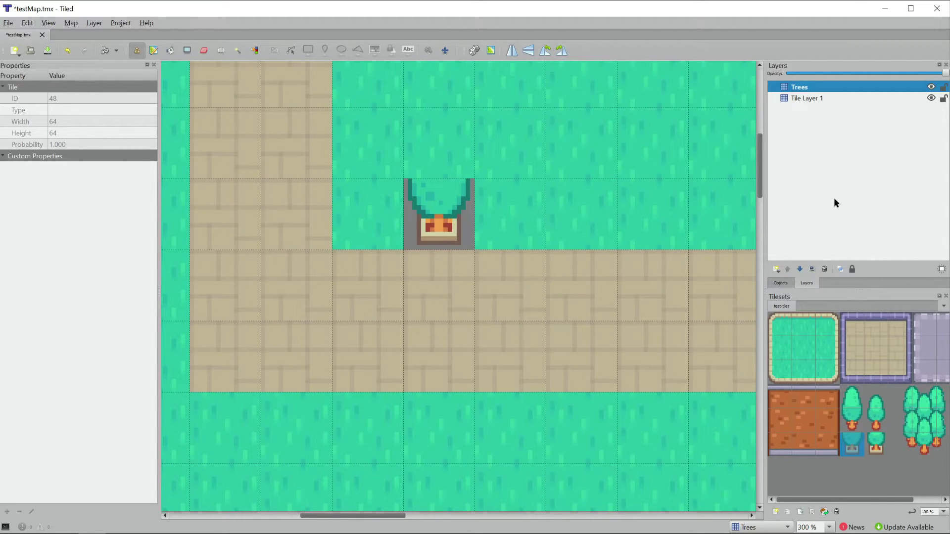
Step: Paint plain grass over the stump on the original base layer
left_click(810, 89)
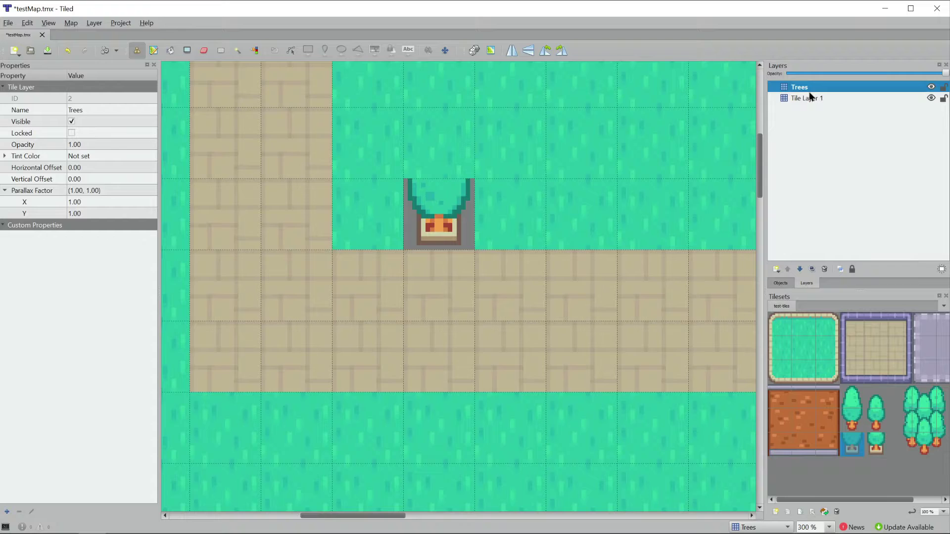
left_click(809, 98)
left_click(804, 348)
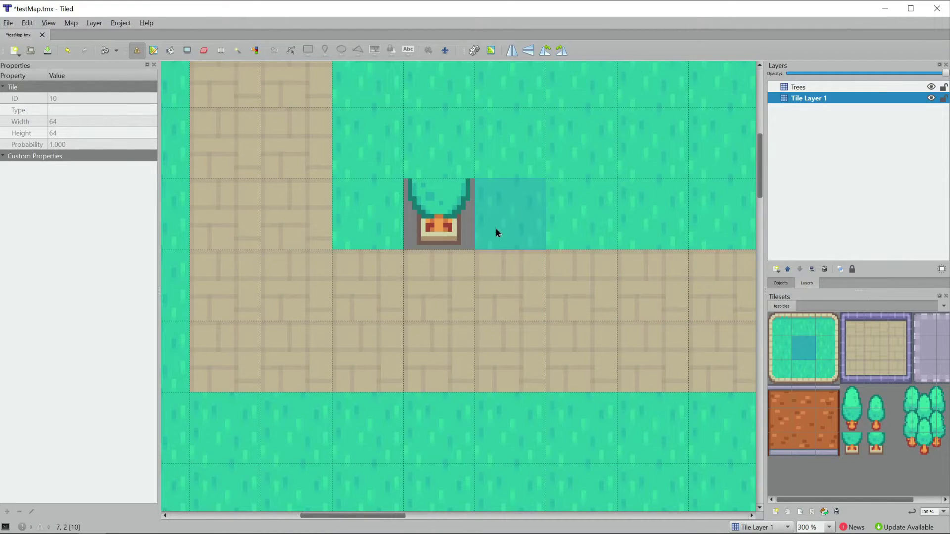
left_click(449, 216)
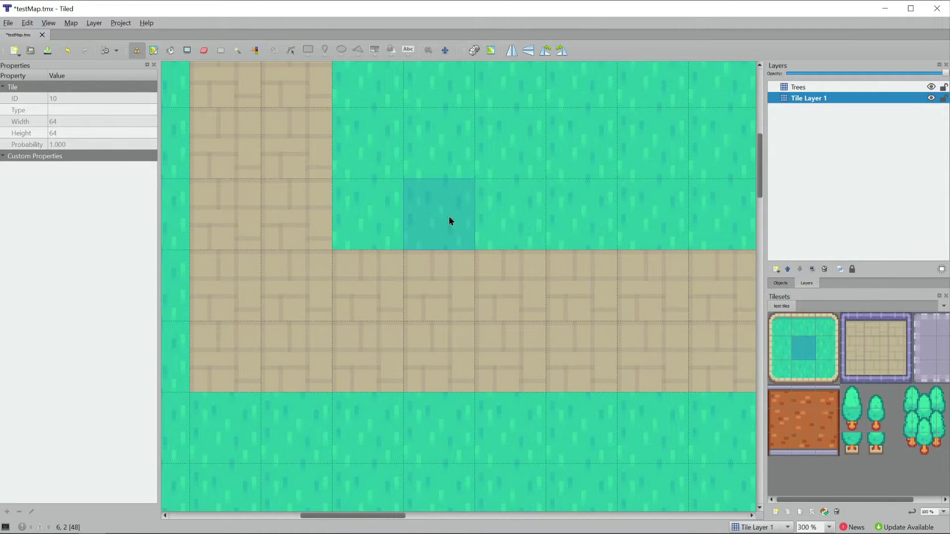
Step: Stamp the tall two-tile tree on the Trees layer where the stump was
left_click(817, 89)
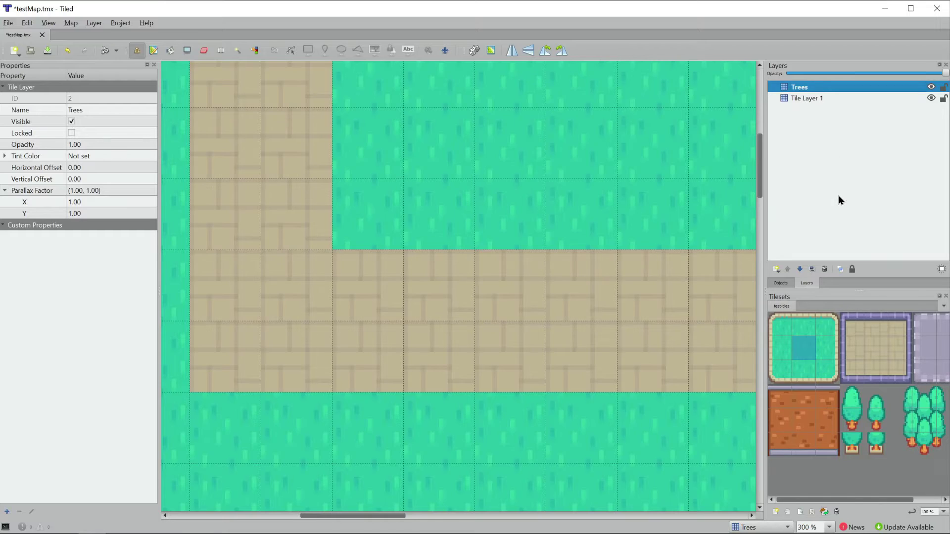
left_click(852, 423)
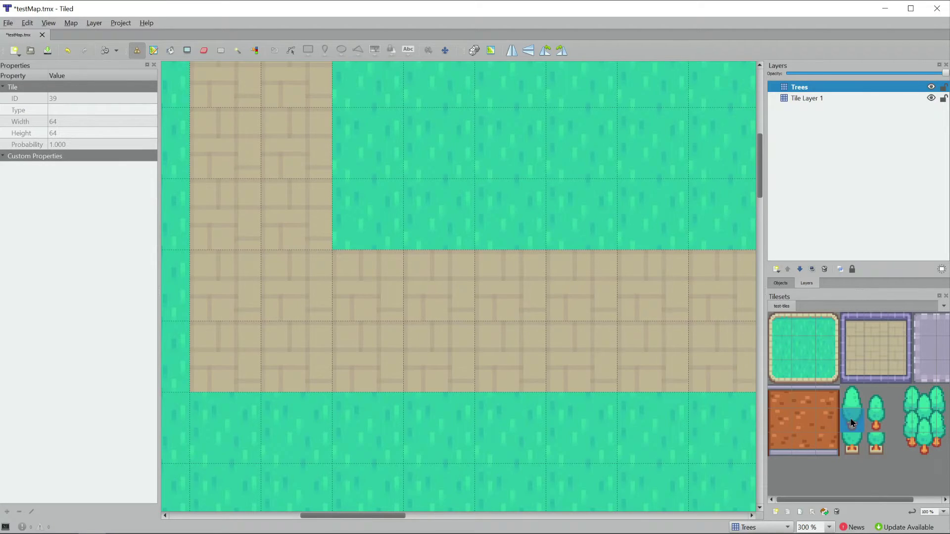
left_click(438, 216)
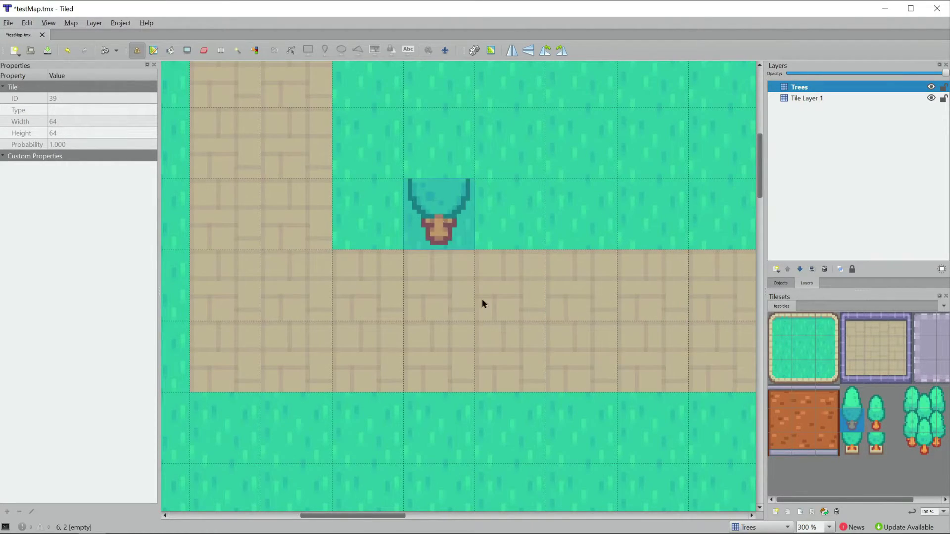
left_click(807, 98)
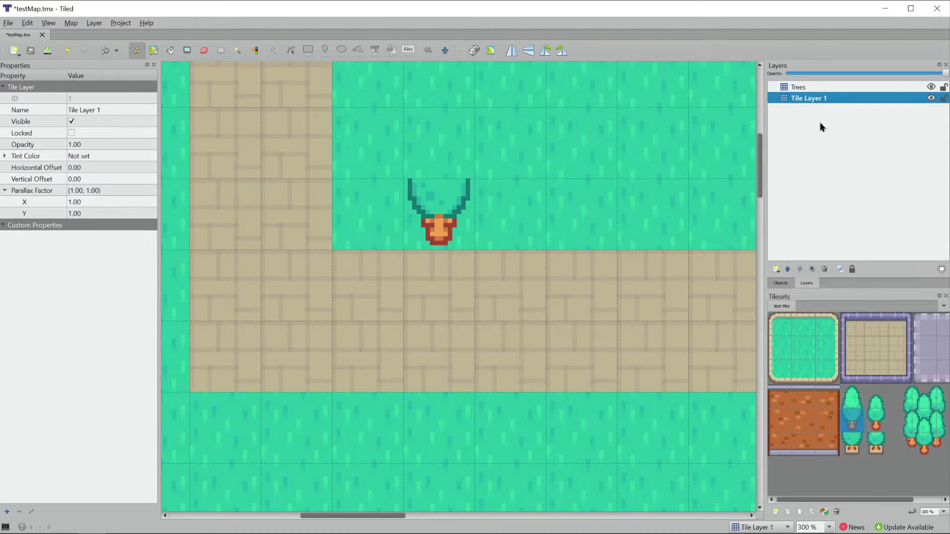
left_click(801, 87)
left_click(854, 399)
left_click(438, 216)
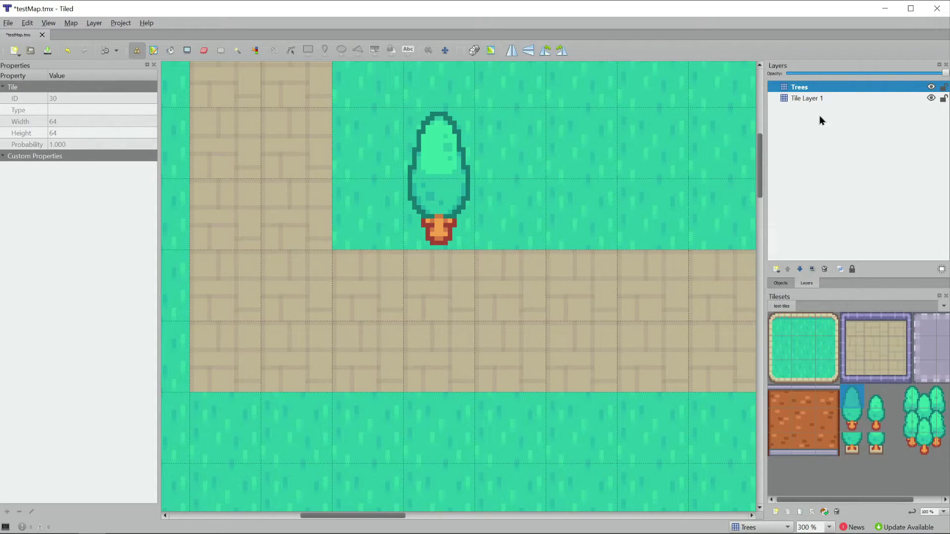
Step: Rename the base layer to Ground
left_click(803, 98)
type("Ground")
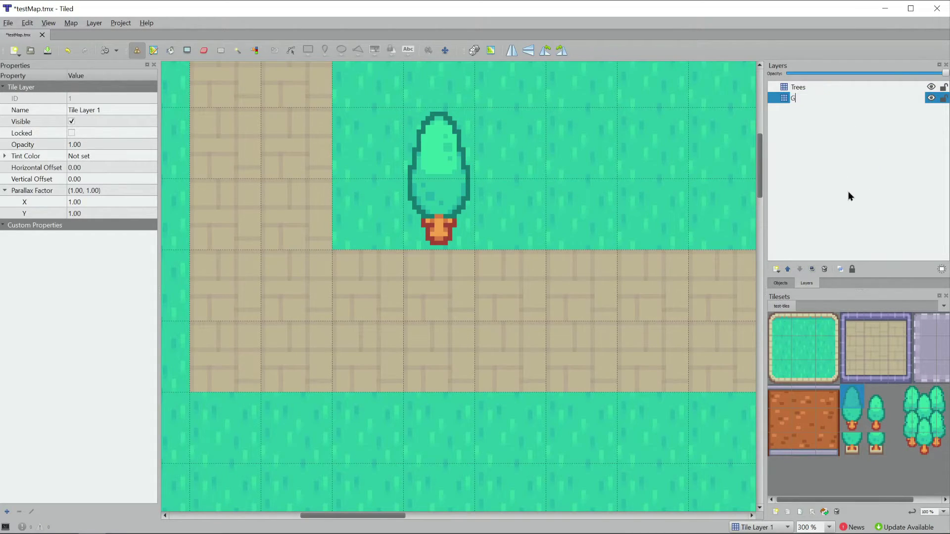
key("Return")
scroll(384, 297, "down", 4, "ctrl")
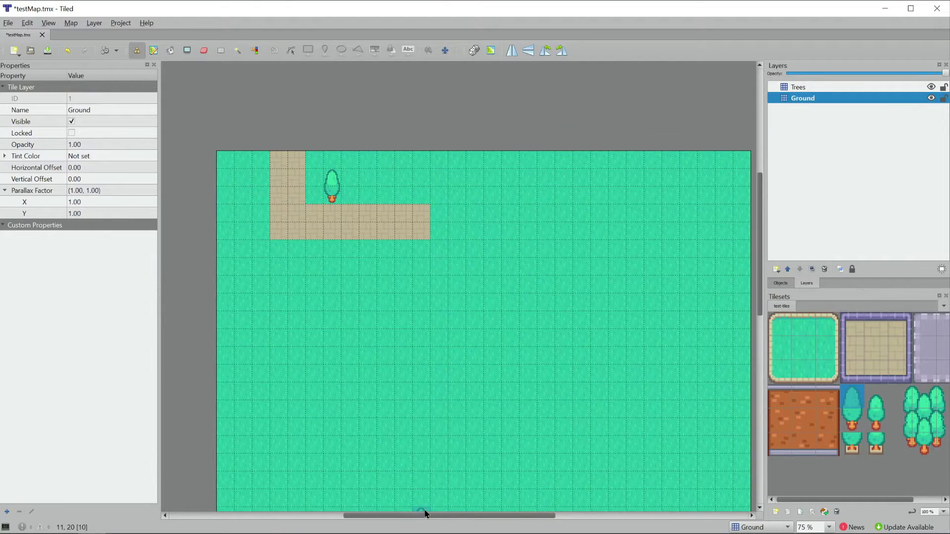
Step: Paint a longer stone path running down and right plus a second tree, then save testMap.tmx
left_click_drag(426, 515, 444, 517)
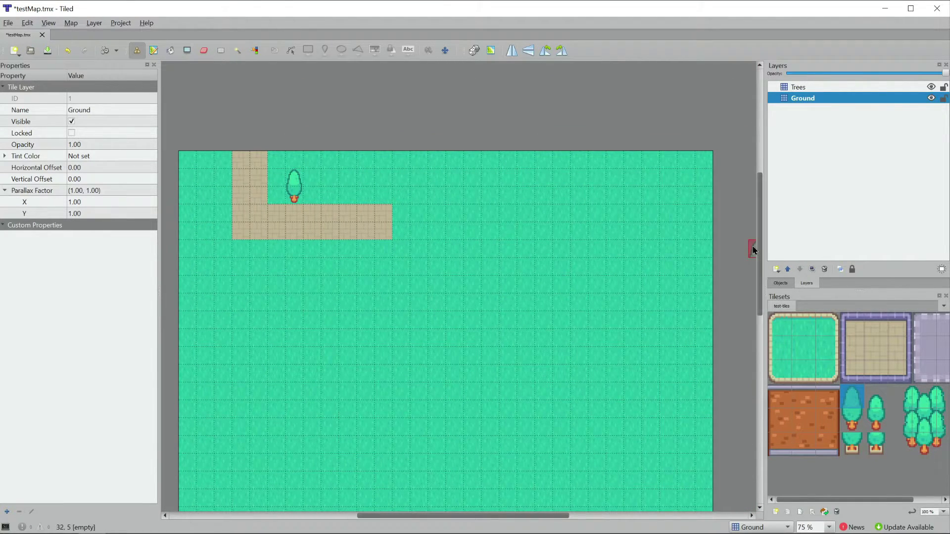
left_click_drag(757, 246, 757, 269)
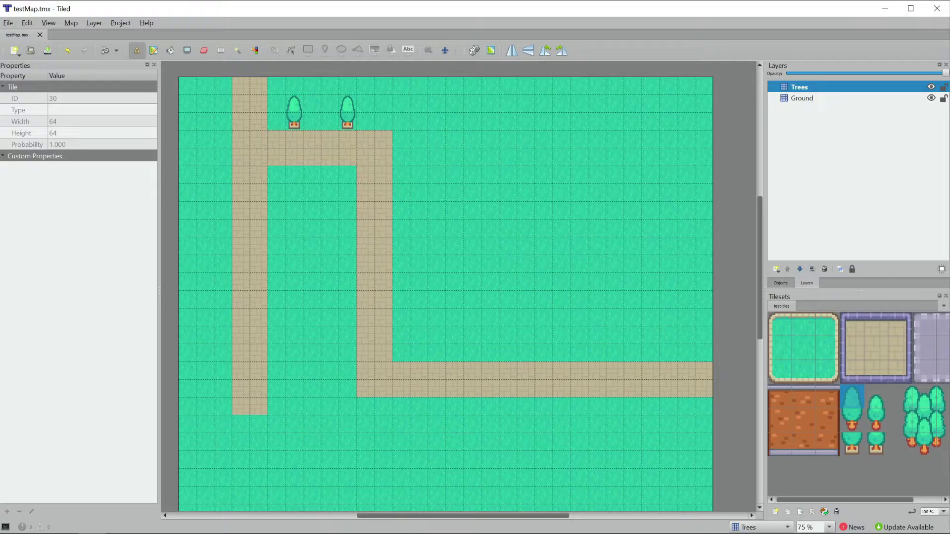
left_click(7, 24)
left_click(20, 86)
Step: Export the map as testMap.lua in Lua format into myGame's maps folder
left_click(8, 24)
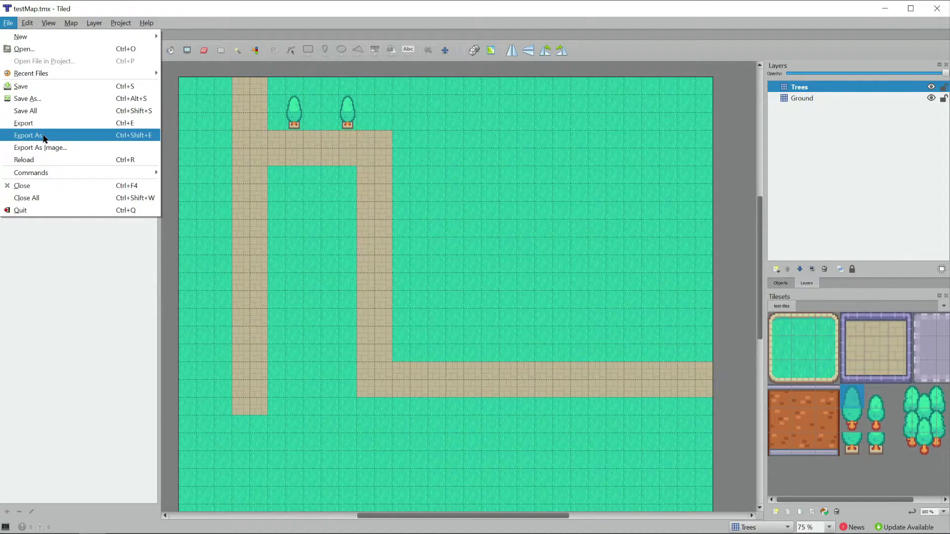
key("Escape")
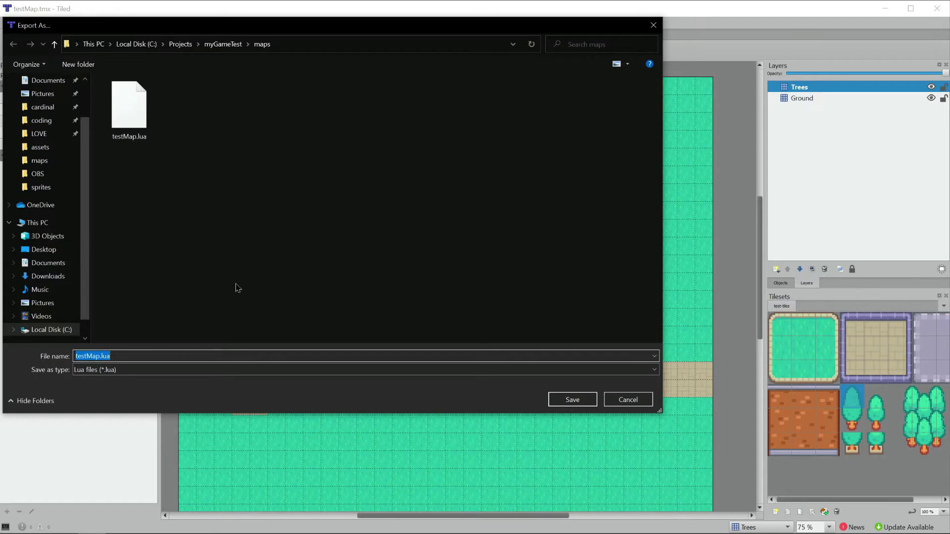
key("alt+Up")
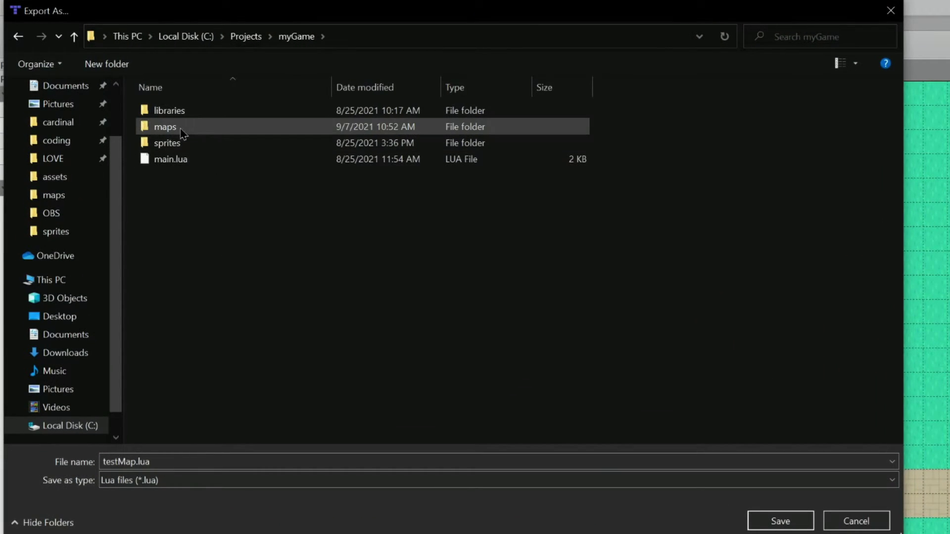
double_click(179, 128)
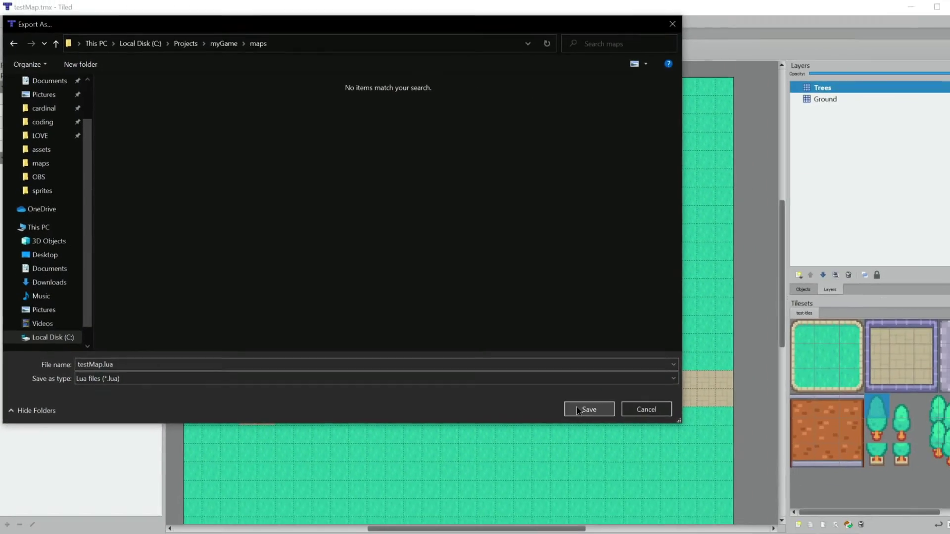
key("Return")
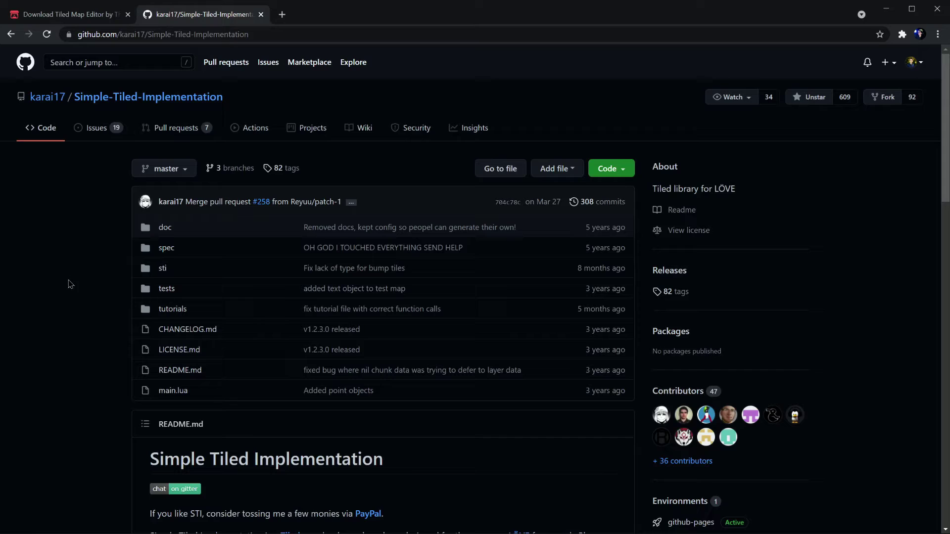
Step: Download the Simple-Tiled-Implementation repository as a ZIP from GitHub's Code menu
left_click(621, 169)
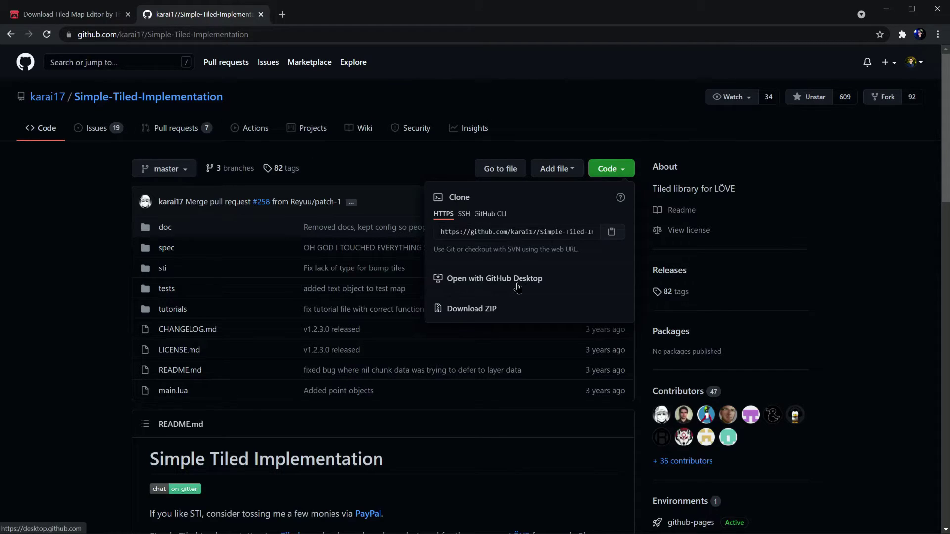
left_click(468, 309)
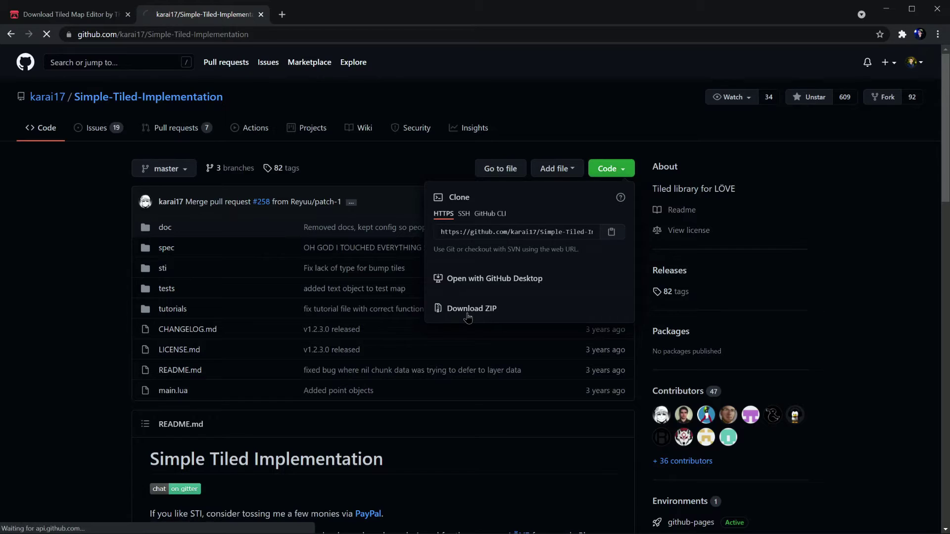
Step: Extract the downloaded Simple-Tiled-Implementation ZIP to its suggested folder and open it
key("alt+Tab")
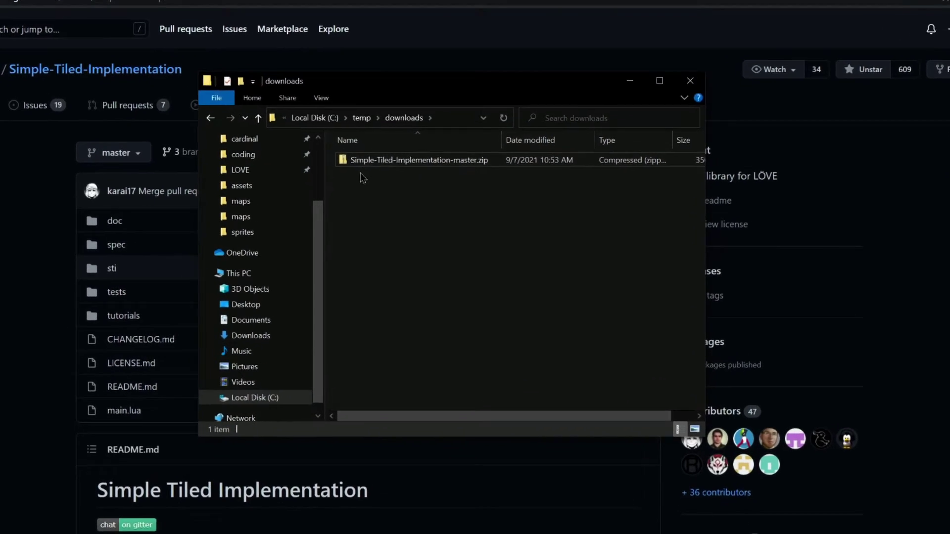
right_click(382, 176)
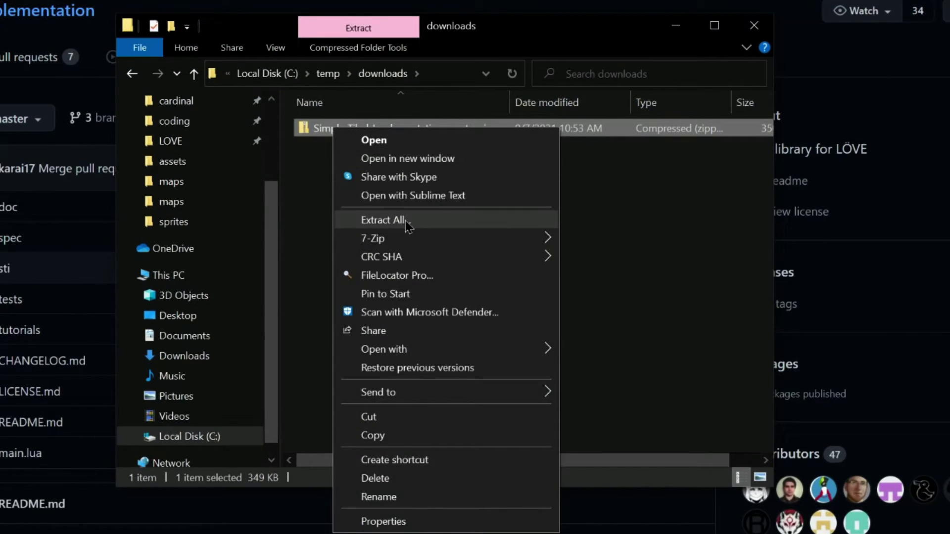
left_click(386, 220)
left_click(632, 437)
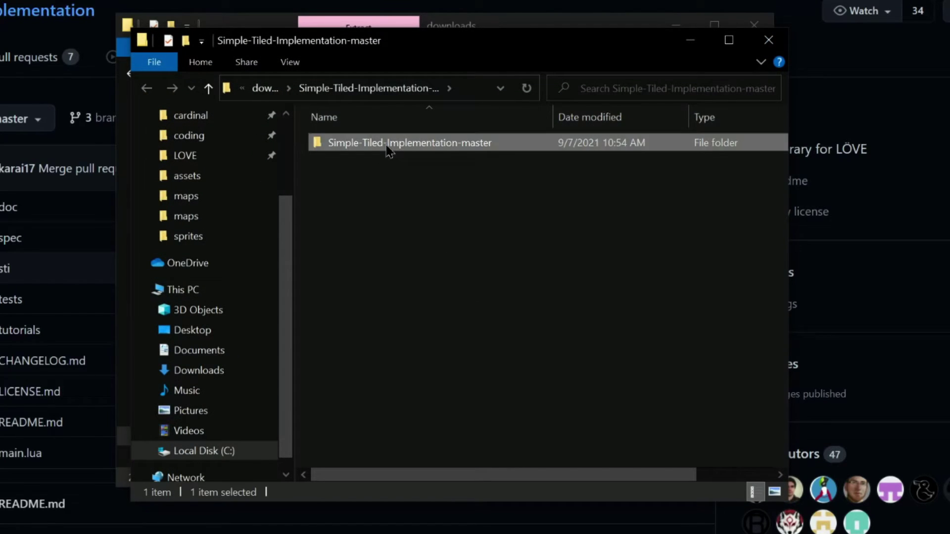
double_click(388, 145)
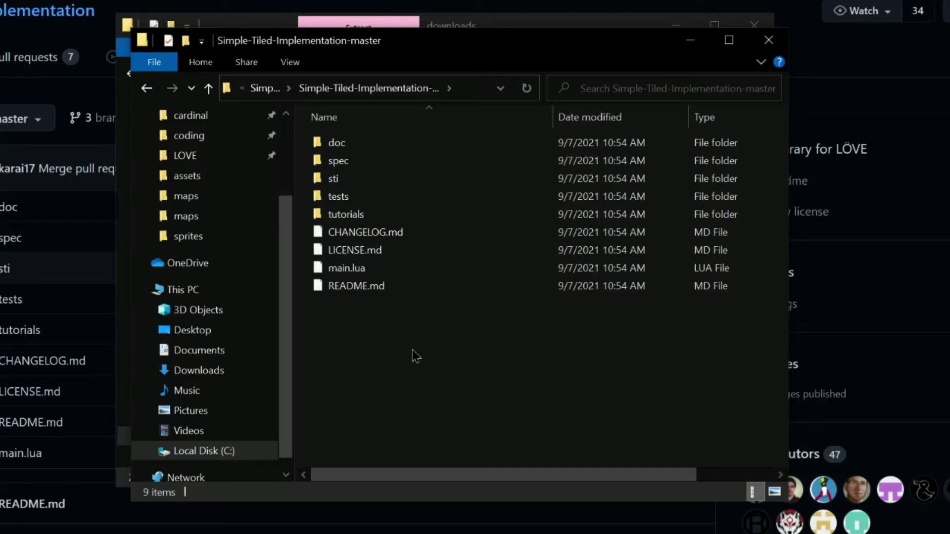
Step: Copy the sti folder and paste it into myGame's libraries folder beside anim8.lua
left_click(373, 181)
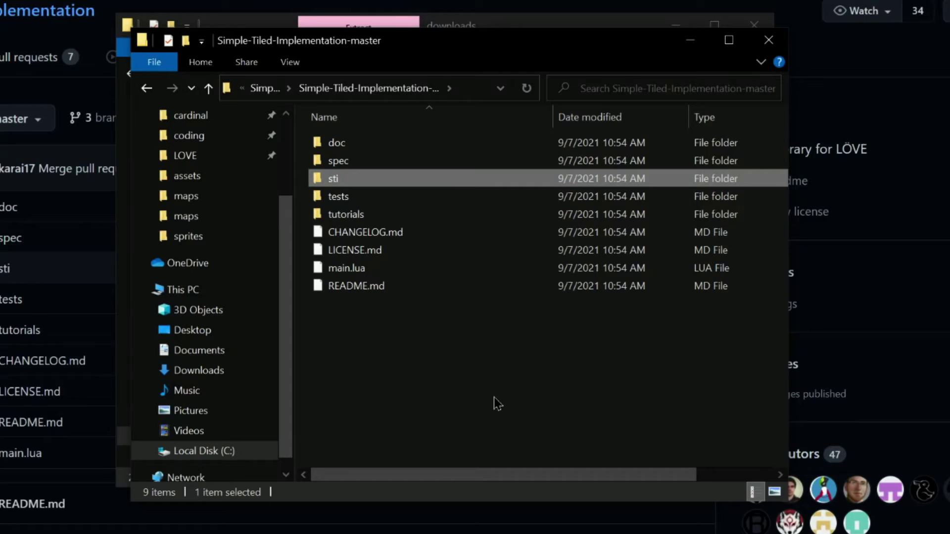
right_click(380, 183)
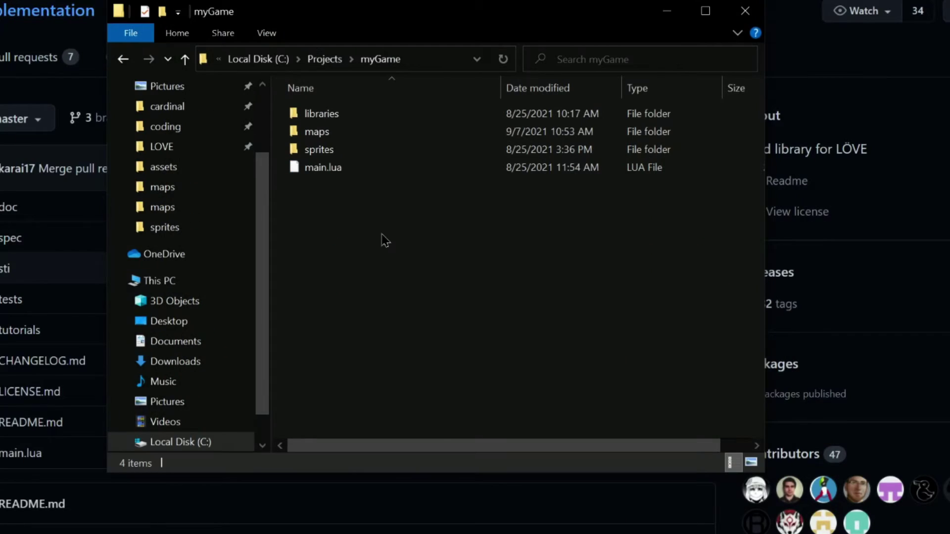
double_click(379, 121)
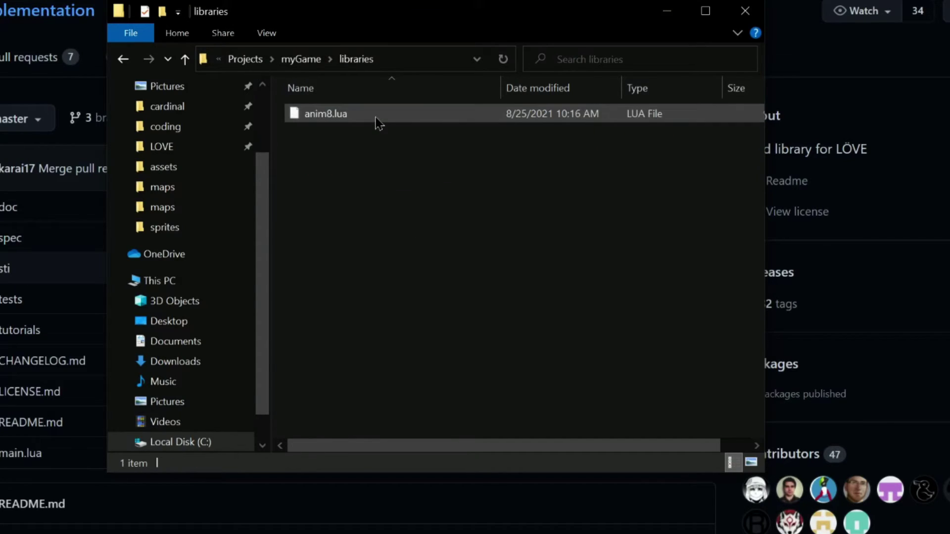
right_click(345, 180)
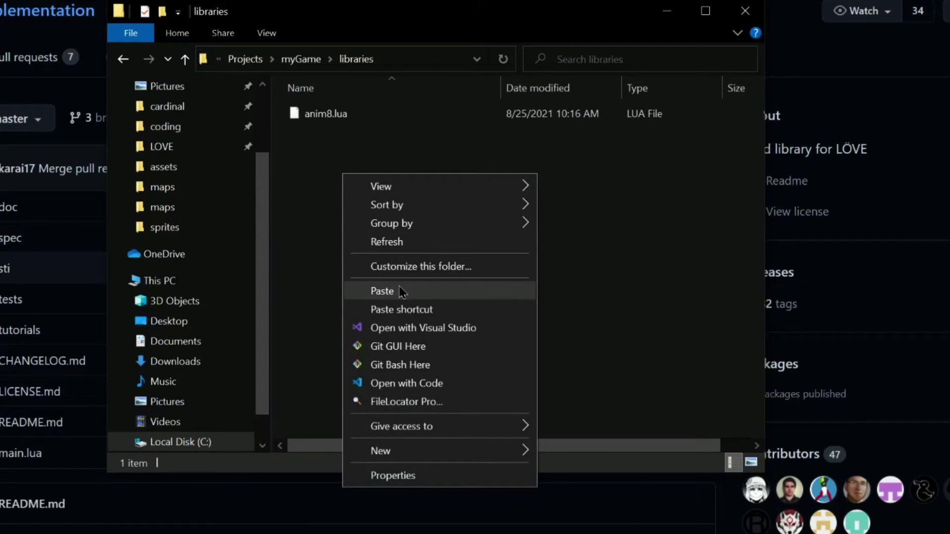
left_click(381, 290)
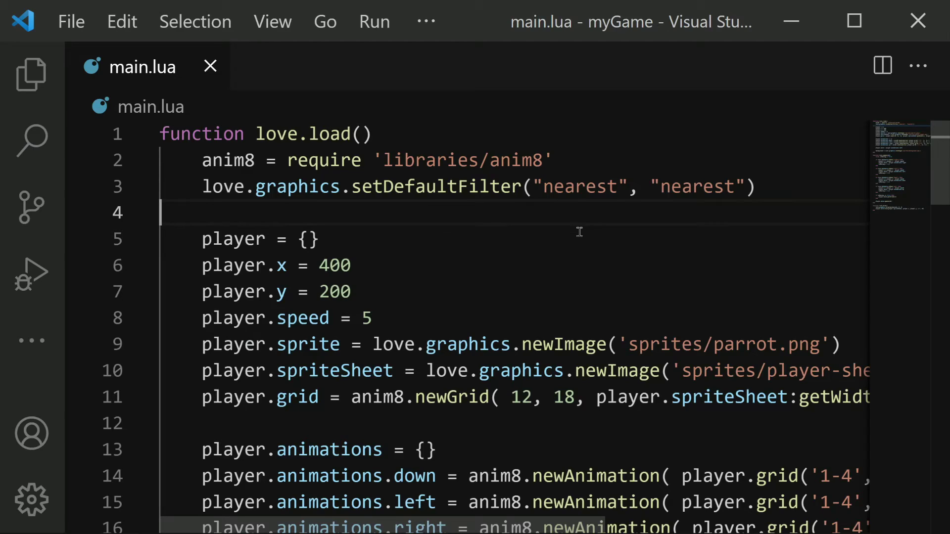
Step: Add sti = require 'libraries/sti' on a new line below line 3 in love.load
left_click_drag(256, 134, 373, 133)
left_click(424, 212)
left_click(798, 187)
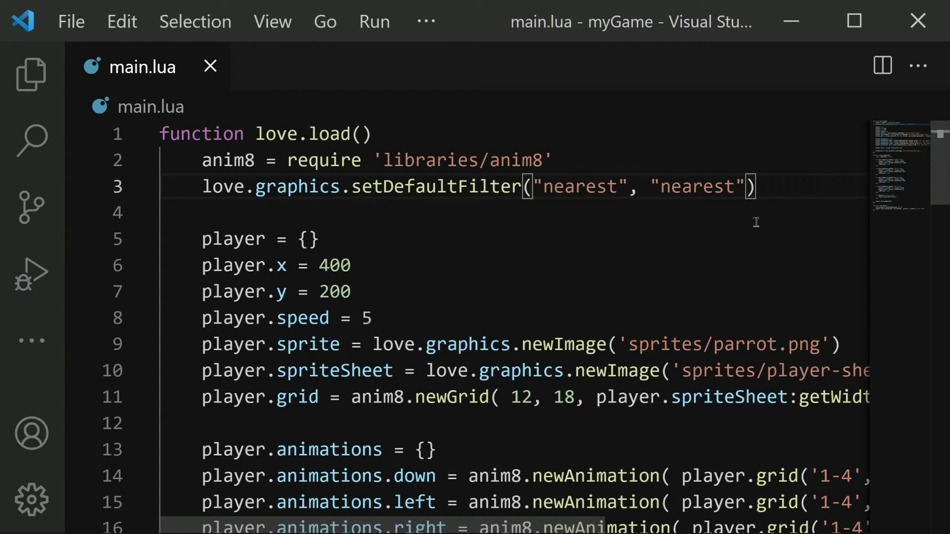
key("Return")
key("Return")
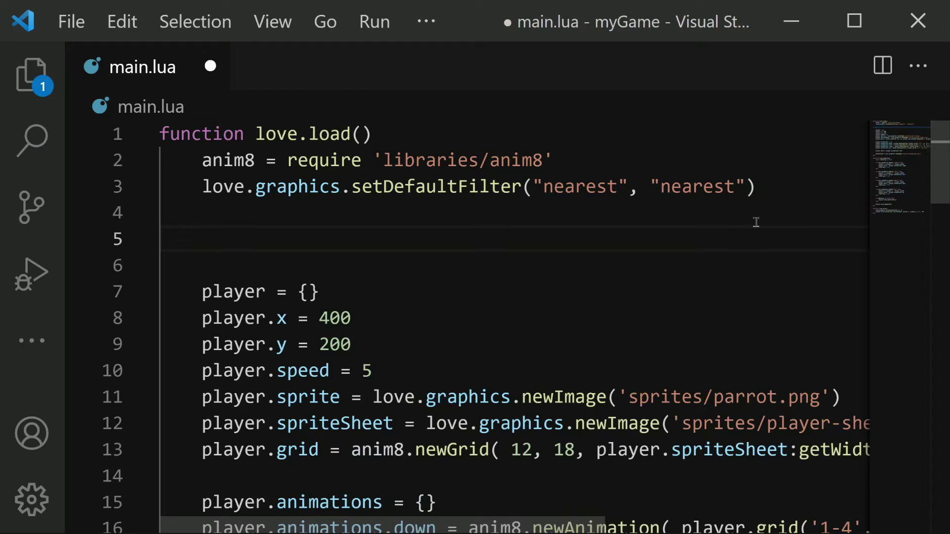
type("sti = r")
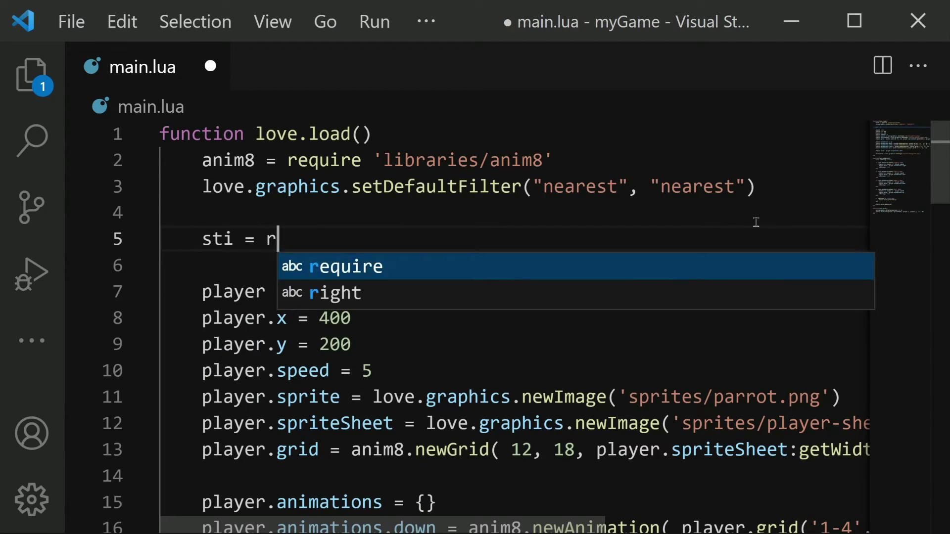
type("equire '")
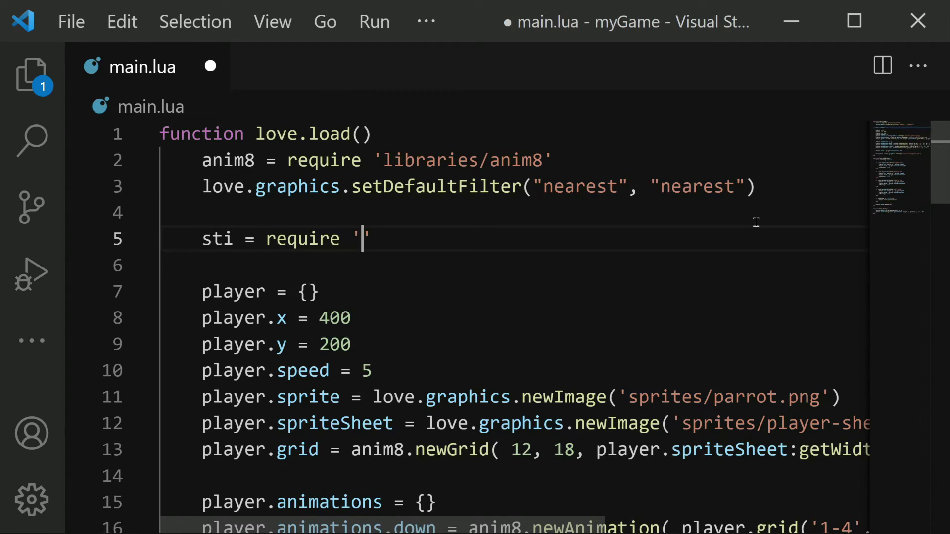
type("libraries/sti")
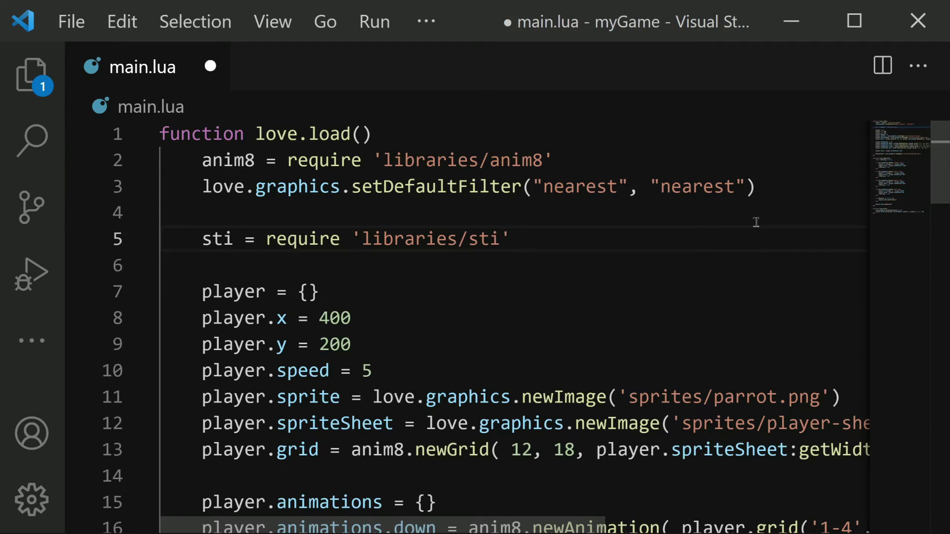
Step: Add gameMap = sti('maps/testMap.lua') on the line below the sti require
double_click(207, 241)
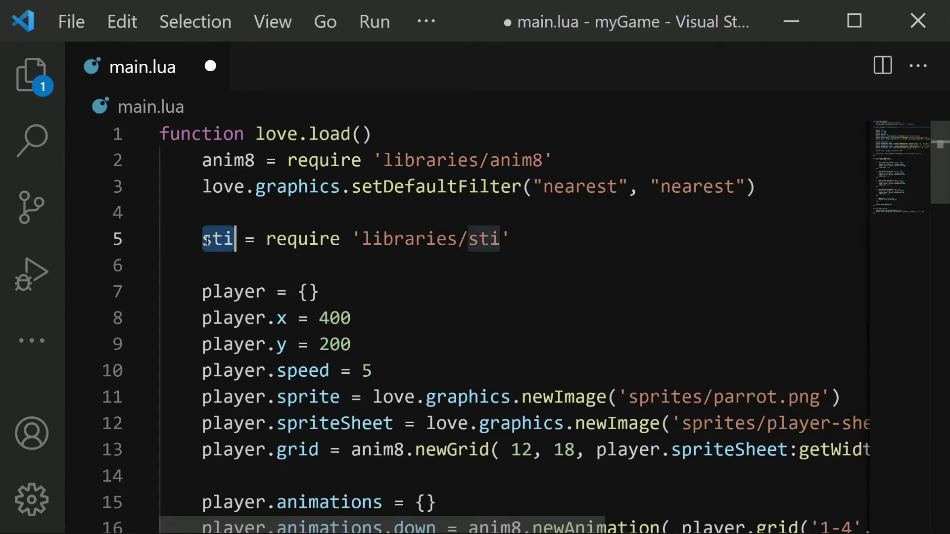
left_click(577, 246)
key("Return")
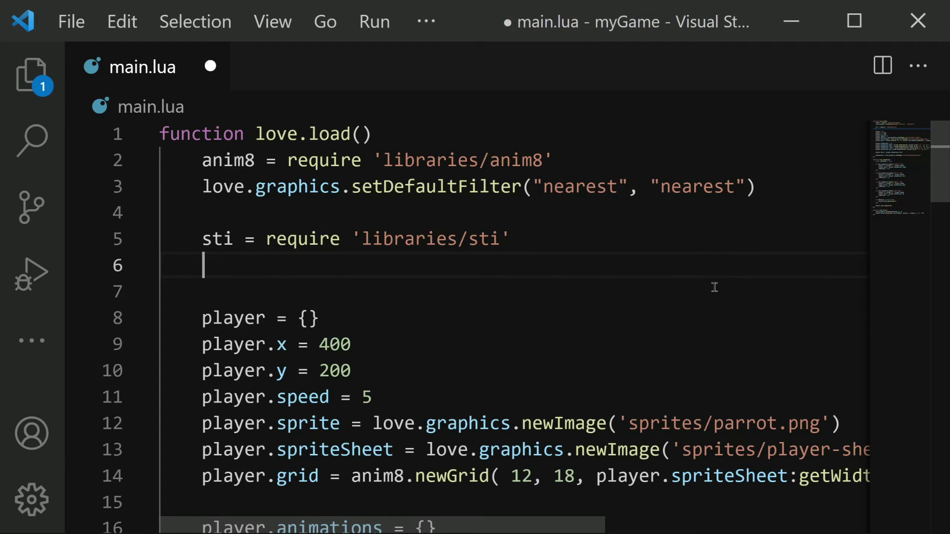
type("gameMap = ")
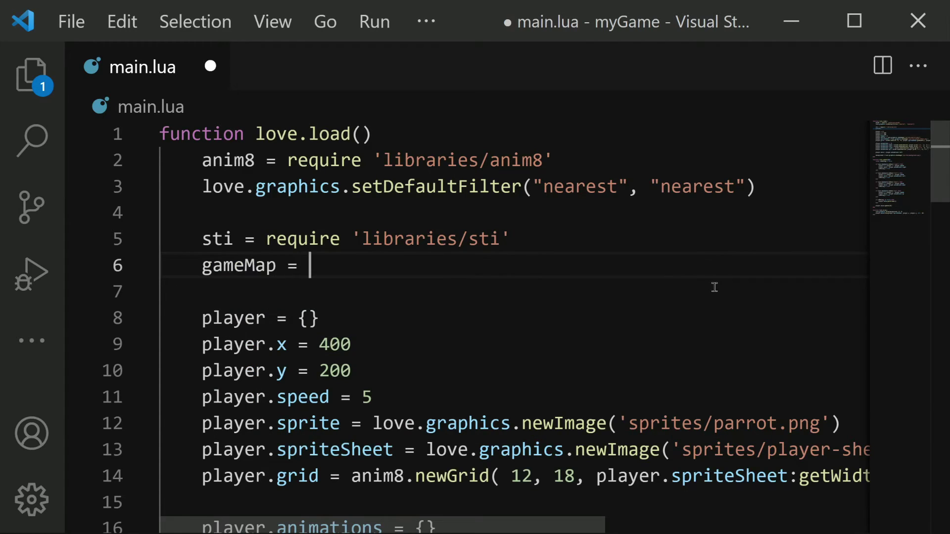
type("sti(")
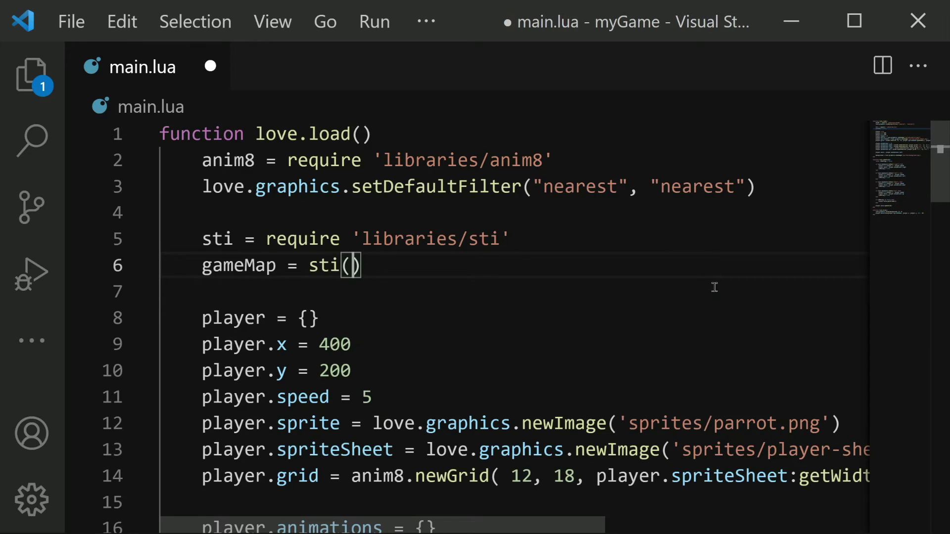
type("'")
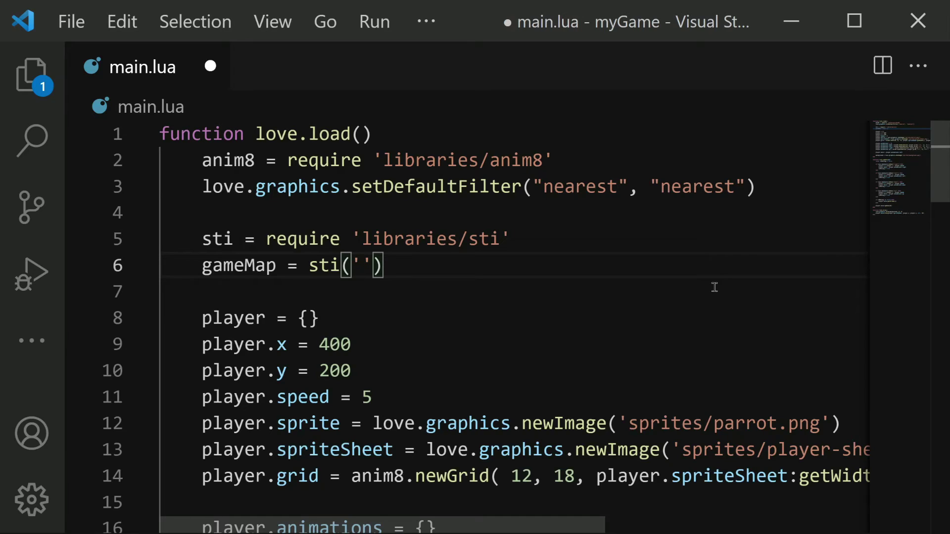
type("maps/")
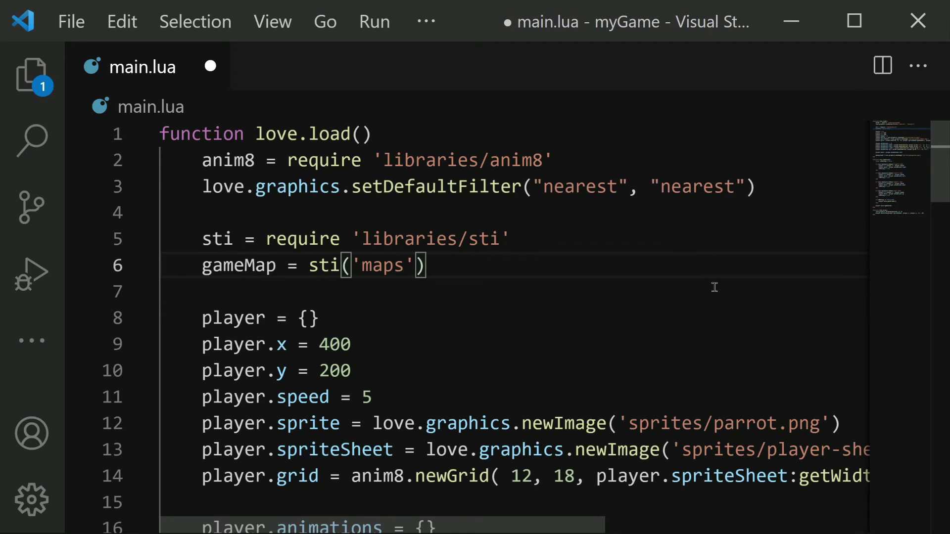
type("testMap.l")
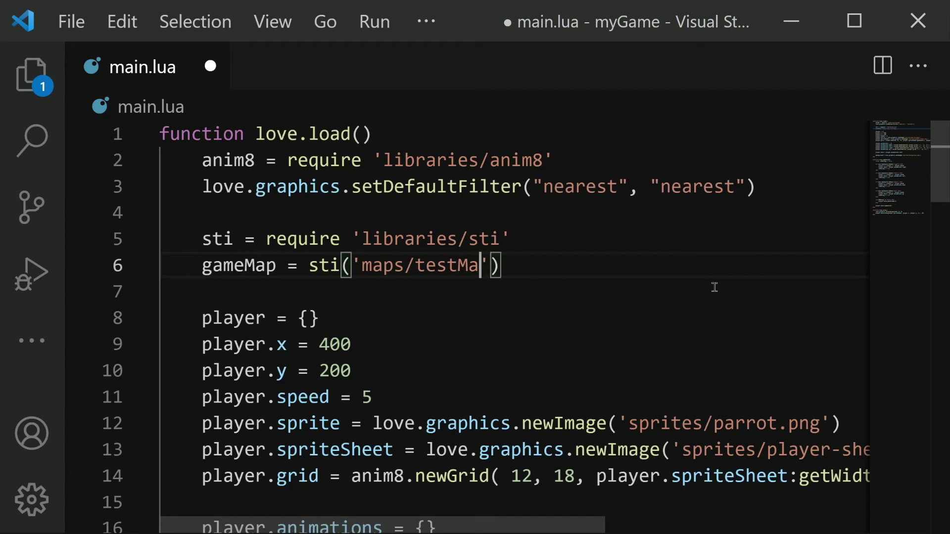
type("ua")
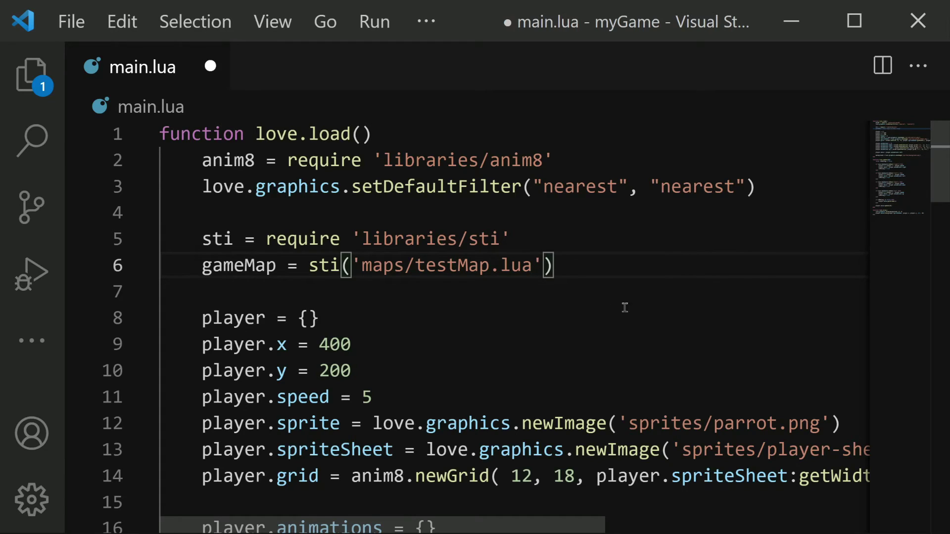
key("Home")
key("Right")
key("Right")
key("Right")
key("Right")
Step: Replace love.graphics.draw(background, 0, 0) in love.draw with gameMap:draw()
left_click(647, 267)
scroll(739, 268, "down", 18)
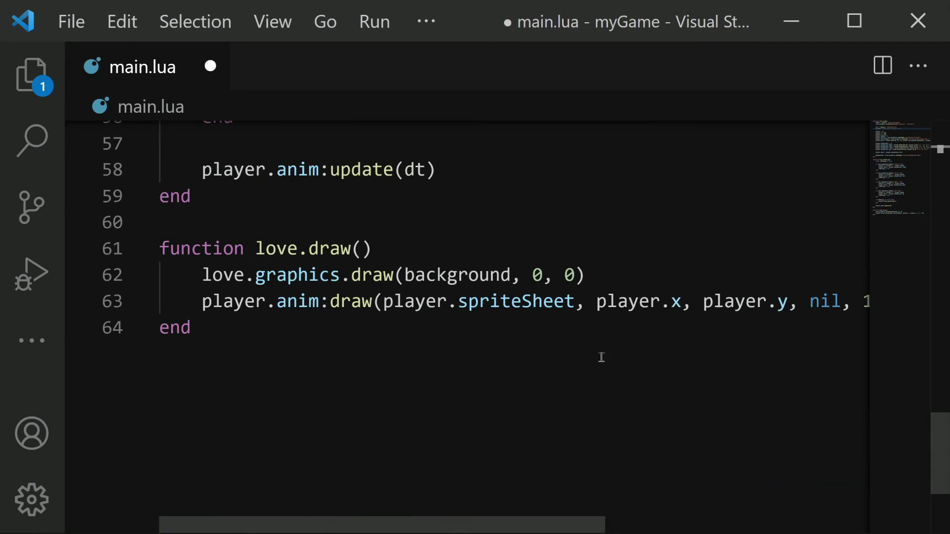
left_click_drag(575, 275, 201, 275)
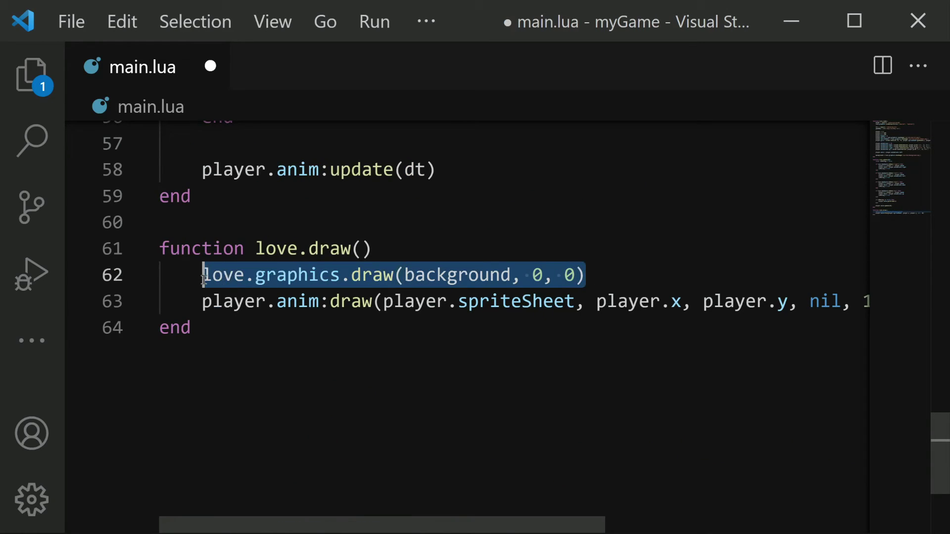
key("BackSpace")
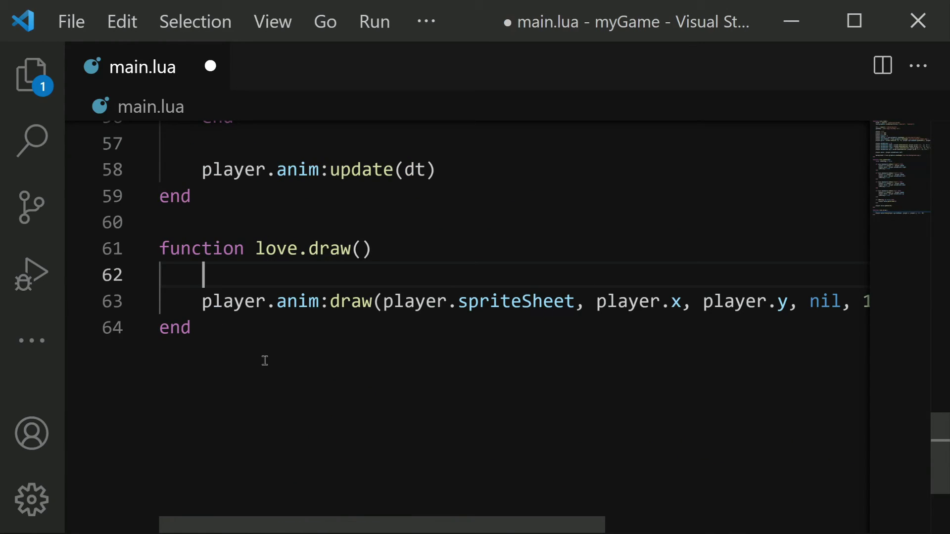
type("game")
key("Tab")
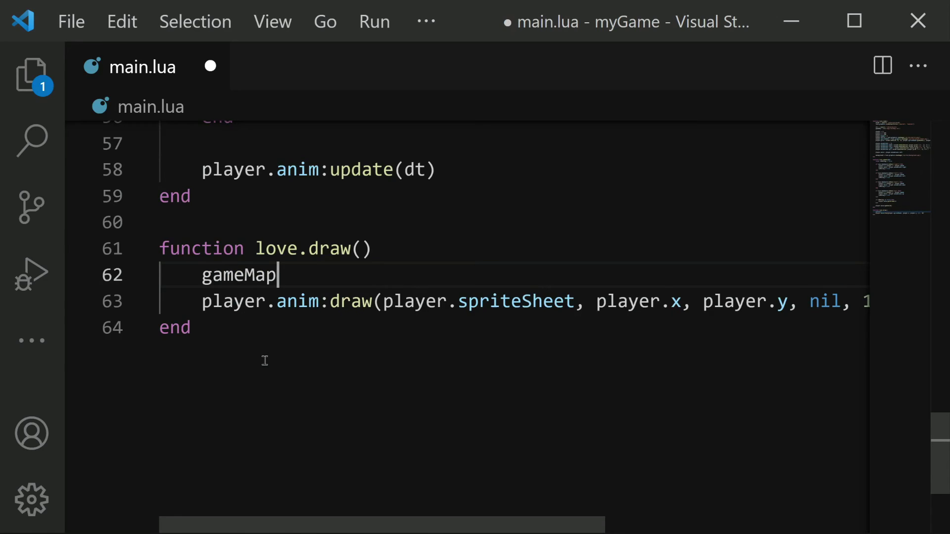
type(":dra")
key("Tab")
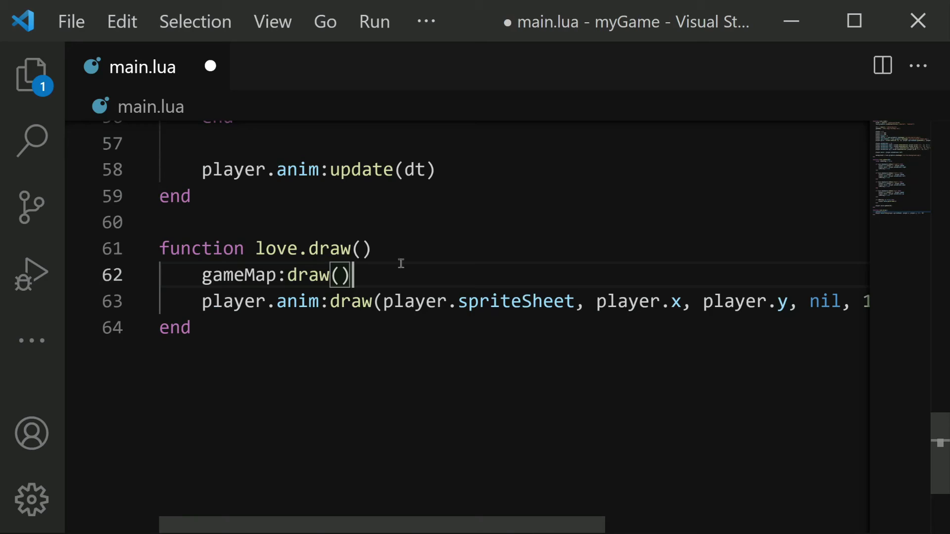
Step: Change the player's drawn scale on line 63 from 10 to 6
left_click_drag(361, 523, 475, 523)
double_click(692, 301)
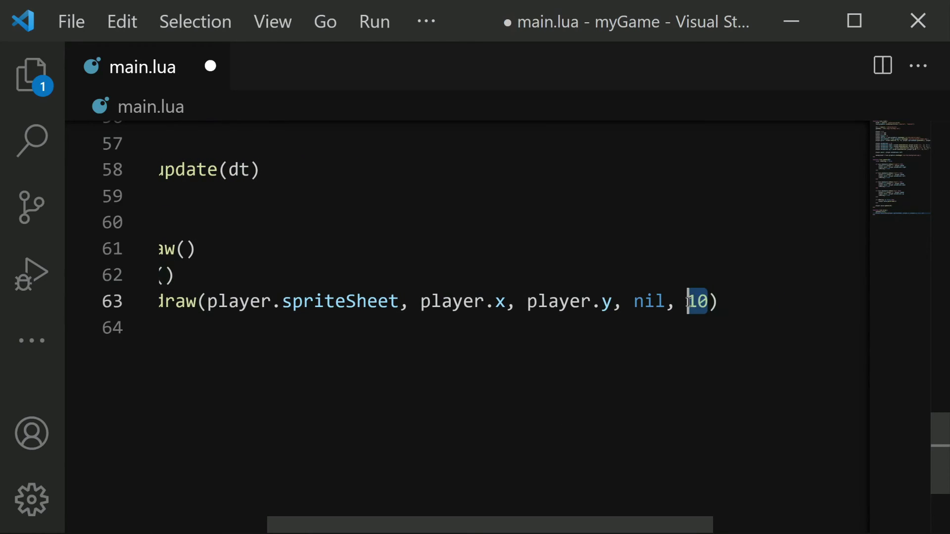
type("6")
left_click_drag(391, 531, 135, 470)
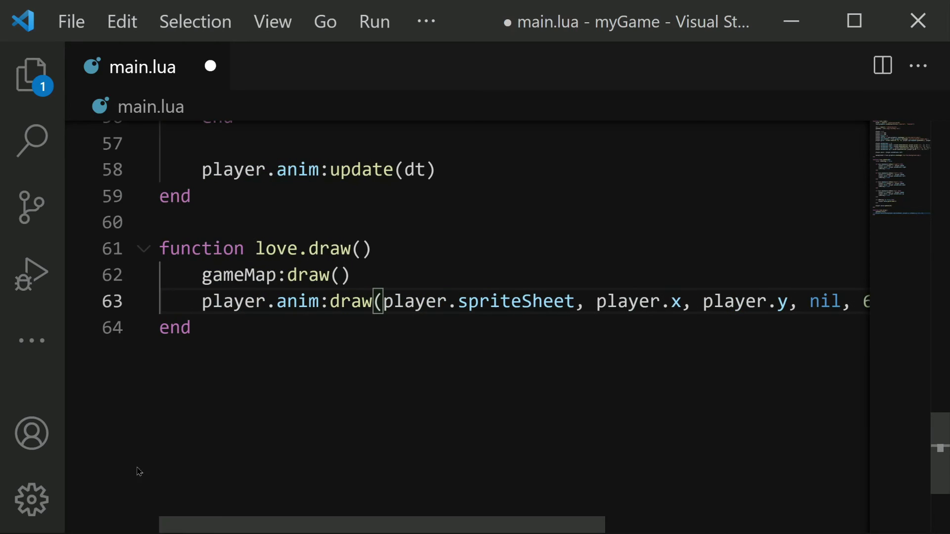
left_click(423, 222)
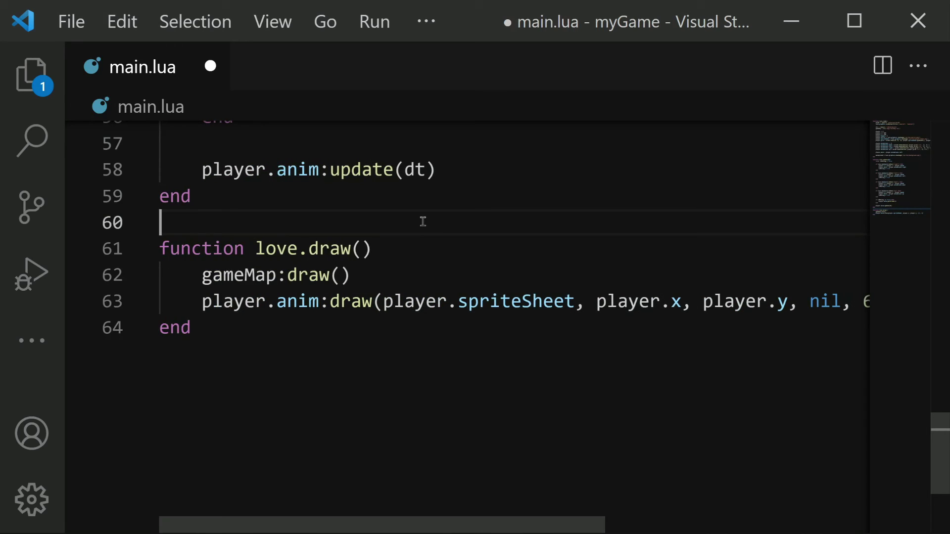
Step: Save main.lua and walk the player with the arrow keys over the grass and stone path
key("ctrl+s")
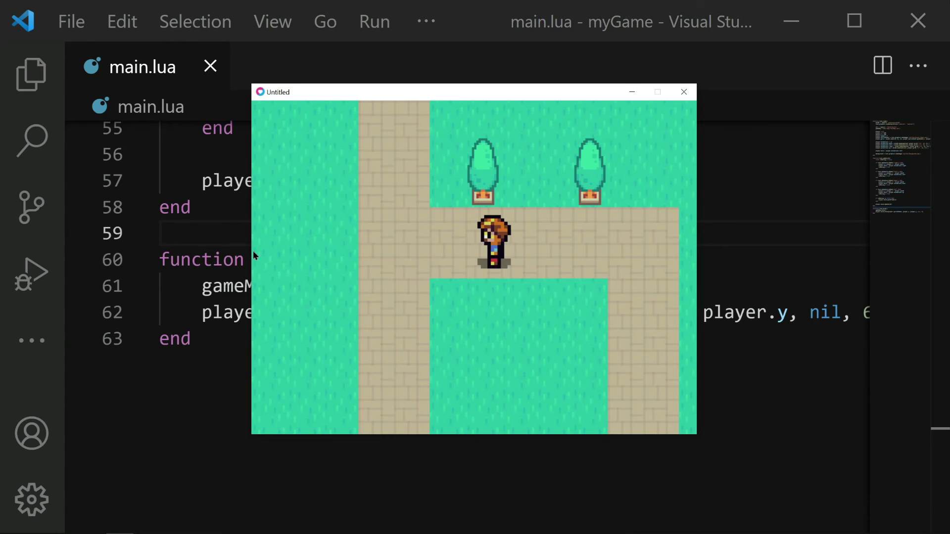
key("Left")
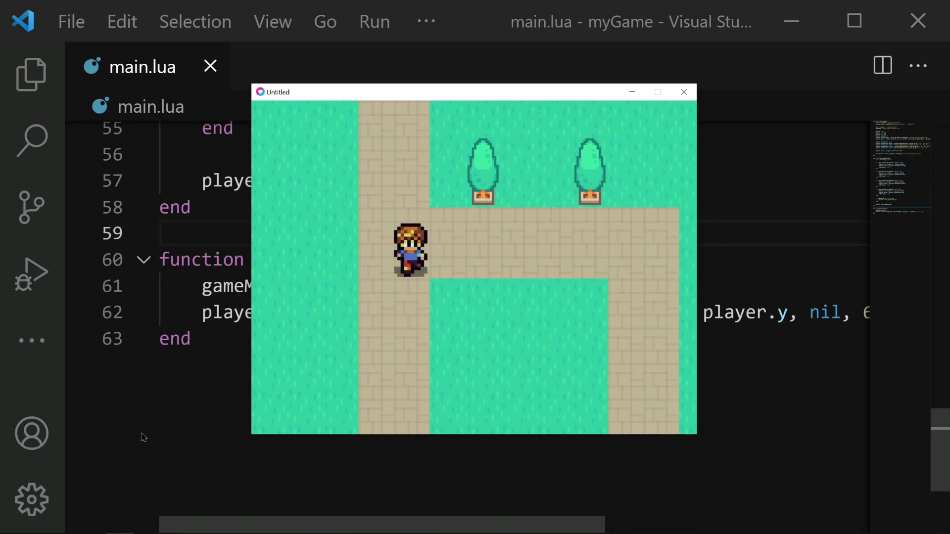
key("Down")
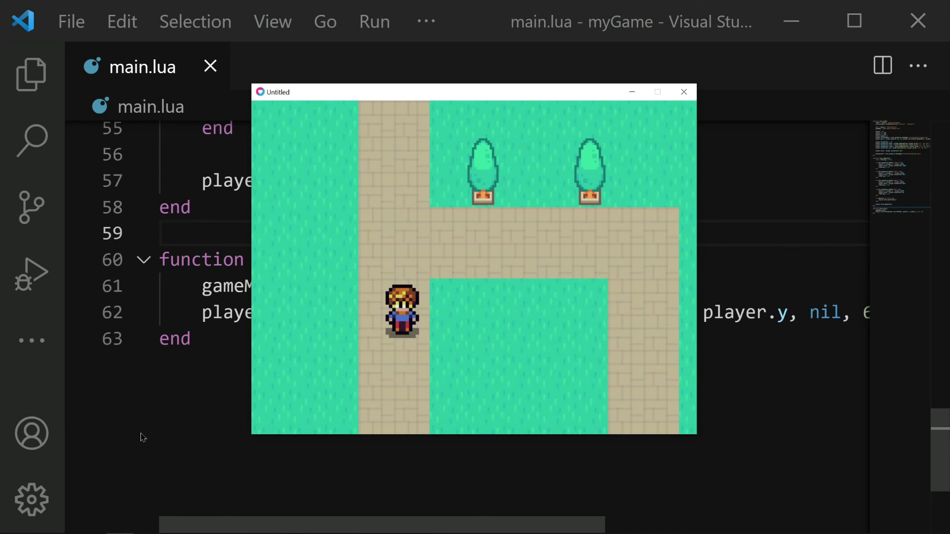
key("Right")
key("Up")
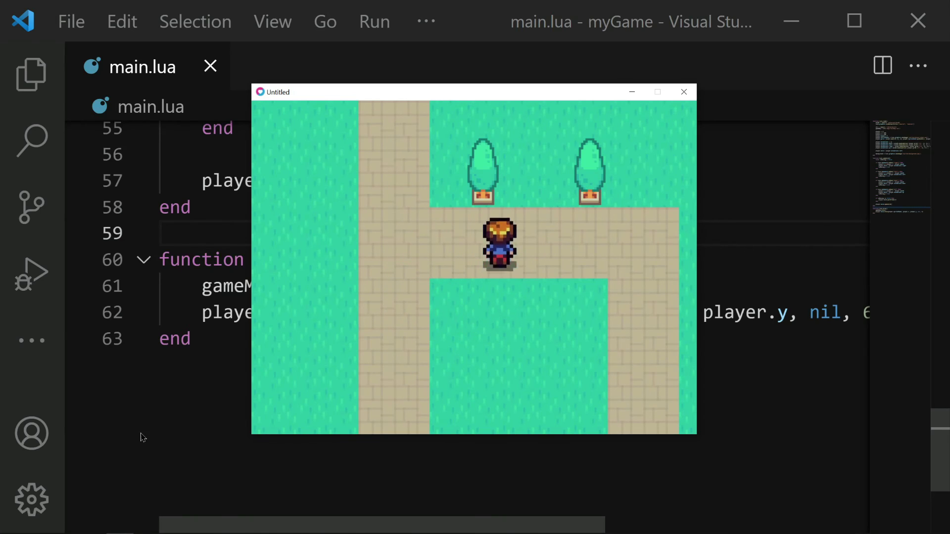
key("Down")
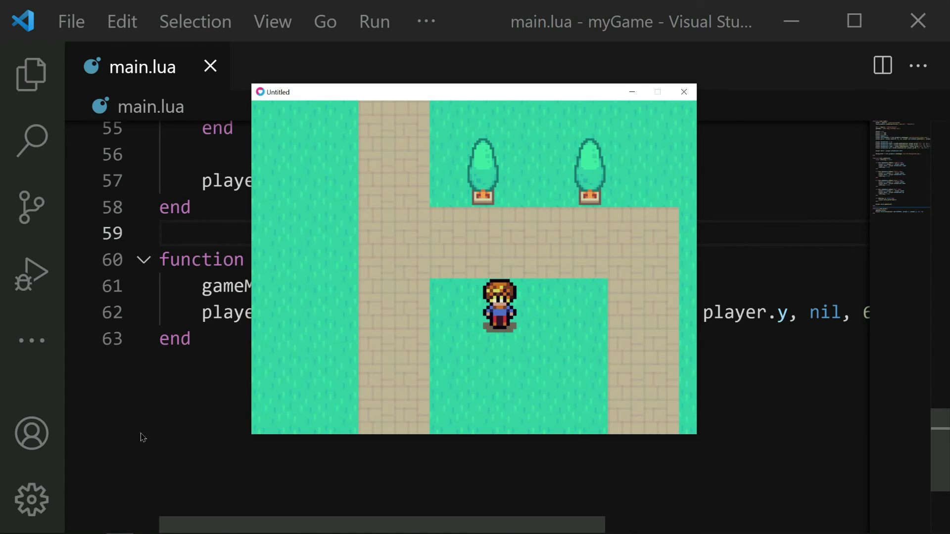
key("Down")
key("Right")
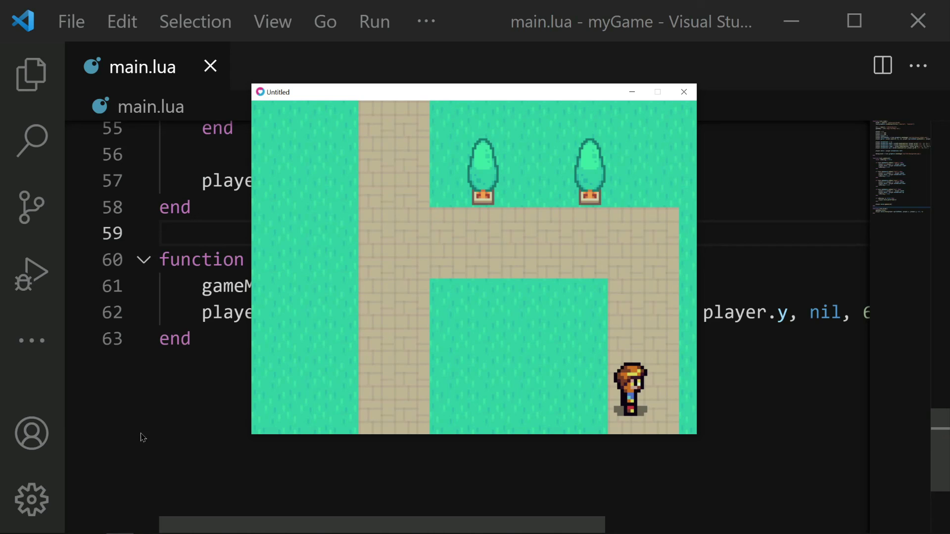
key("Up")
key("Left")
key("Down")
key("Right")
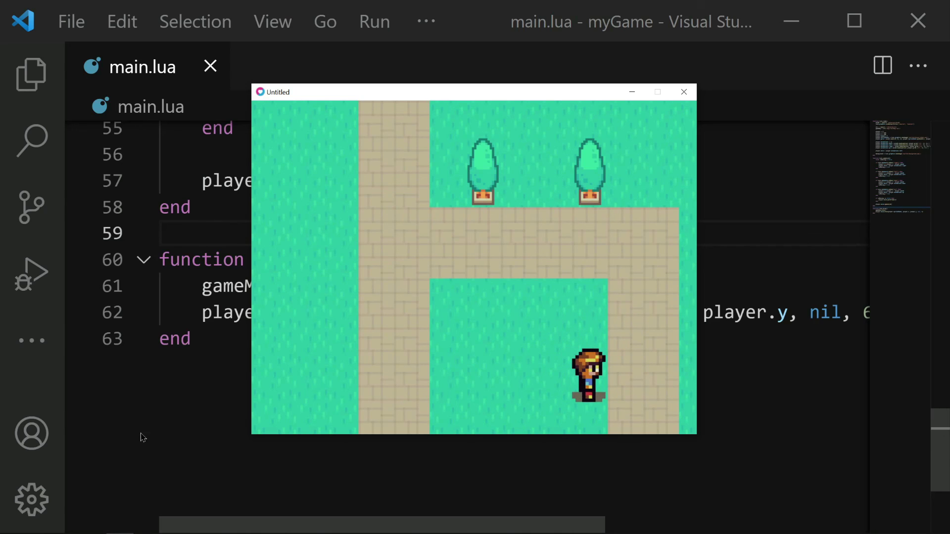
key("Up")
key("Left")
key("Down")
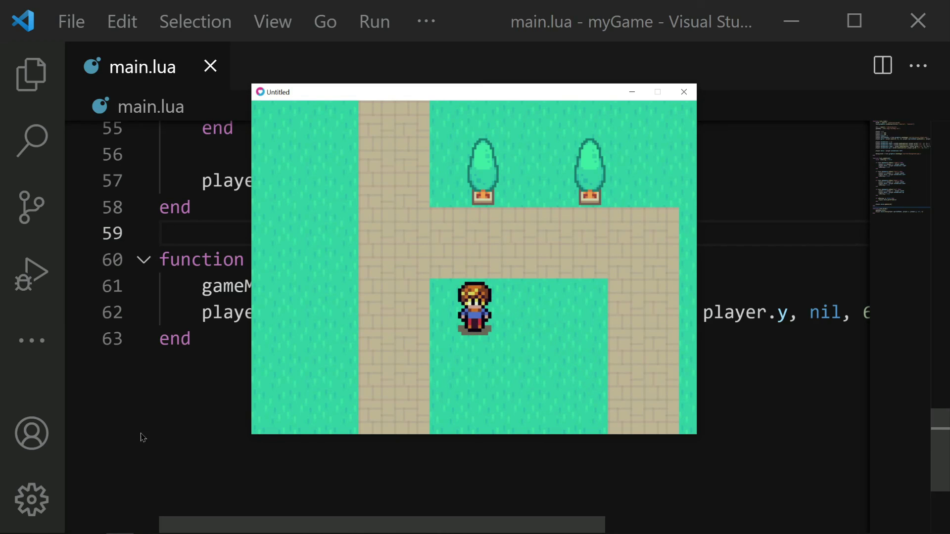